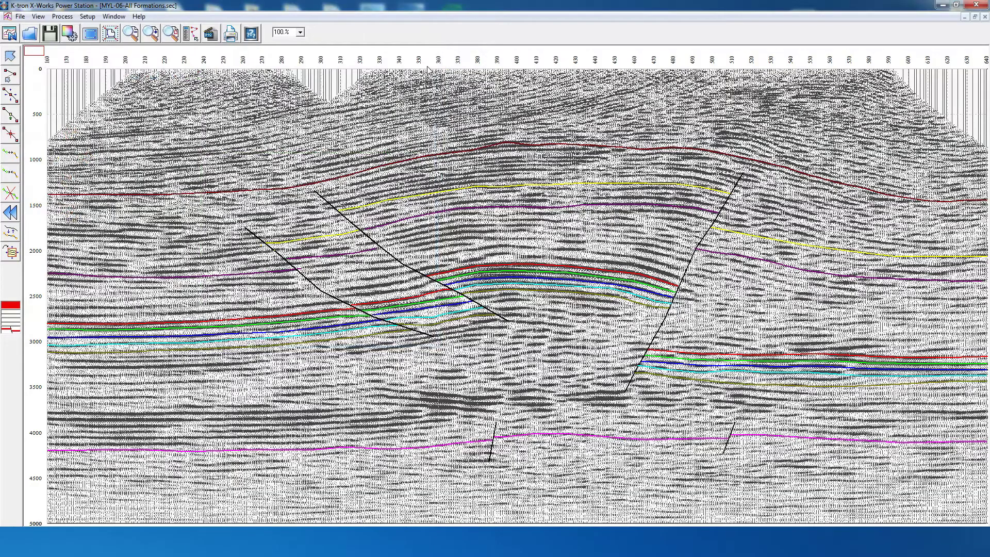
Load the 97-MYL-06 velocity data file so velocity curves overlay the section
{"action": "left_click", "coordinate": [20, 17]}
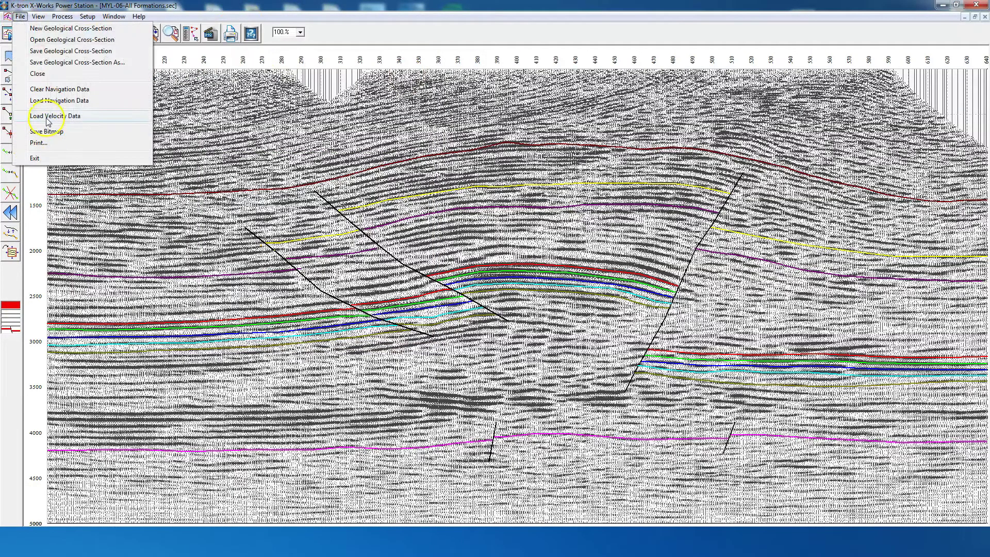
{"action": "left_click", "coordinate": [46, 118]}
{"action": "double_click", "coordinate": [119, 82]}
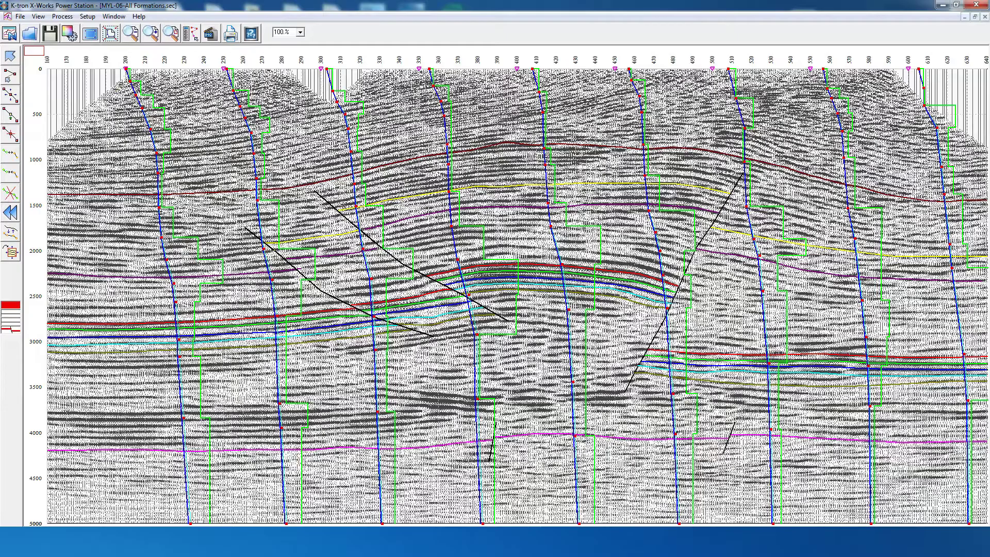
Show the display layers list and hide the seismic reference image
{"action": "left_click", "coordinate": [38, 15]}
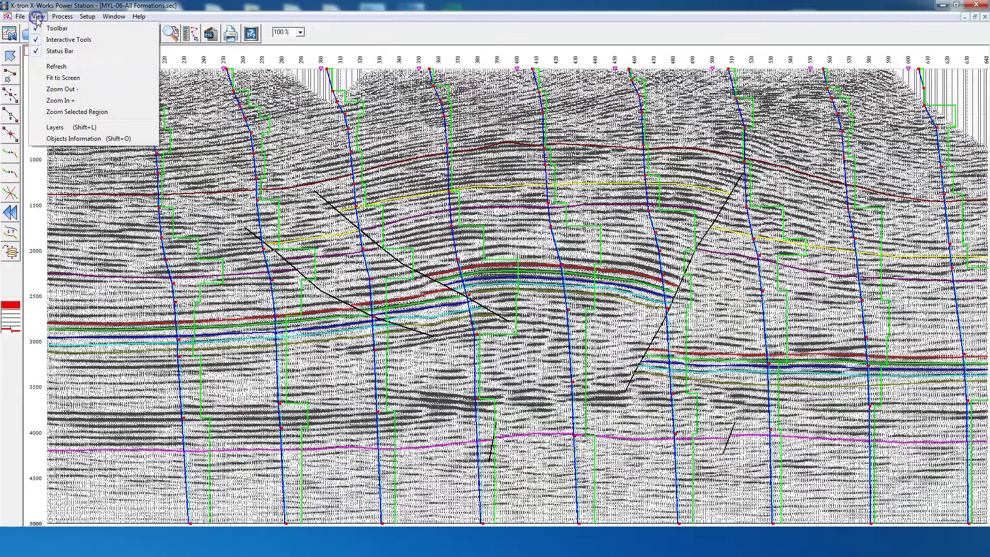
{"action": "left_click", "coordinate": [53, 128]}
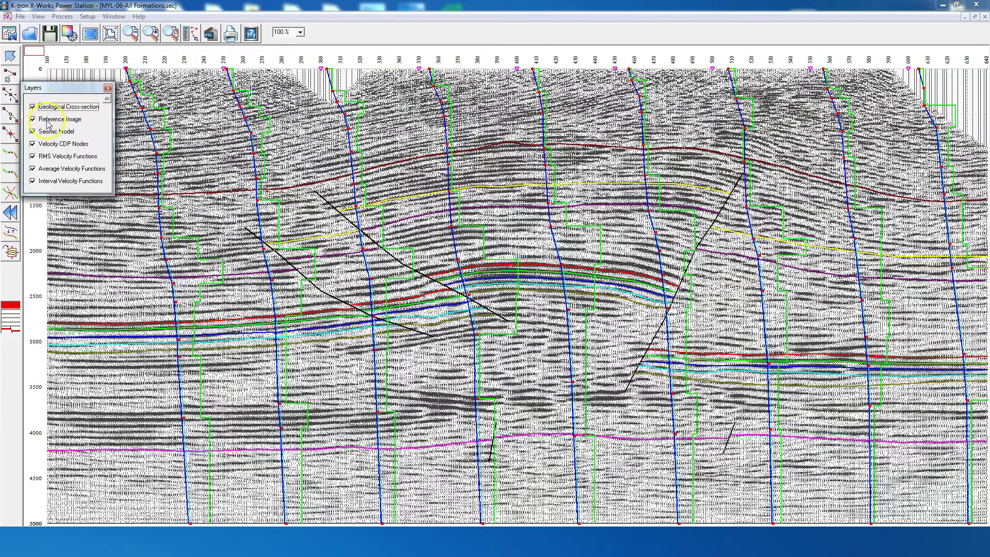
{"action": "left_click", "coordinate": [48, 122]}
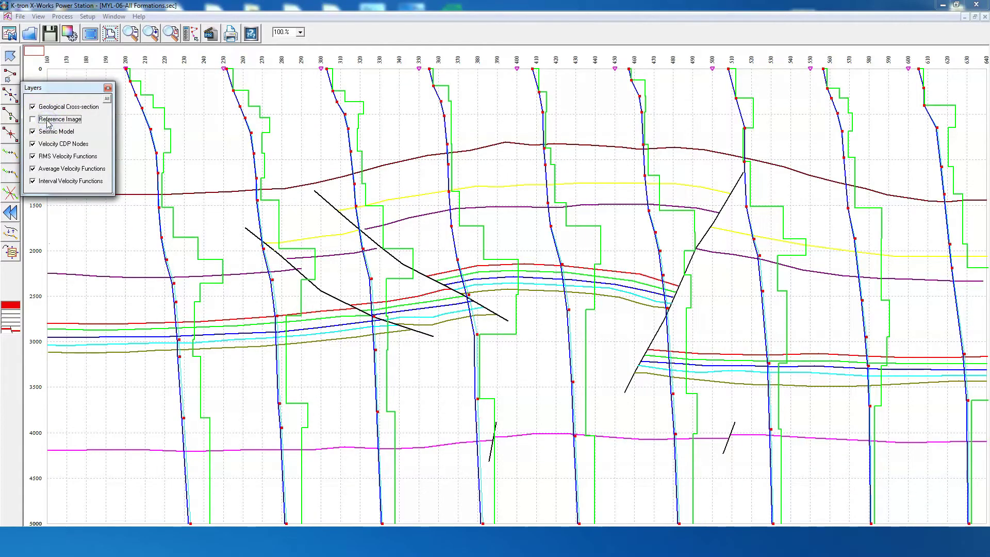
Toggle the interval, average and RMS velocity function layers to compare them, ending with all shown
{"action": "left_click", "coordinate": [42, 182]}
{"action": "left_click", "coordinate": [63, 182]}
{"action": "left_click", "coordinate": [62, 169]}
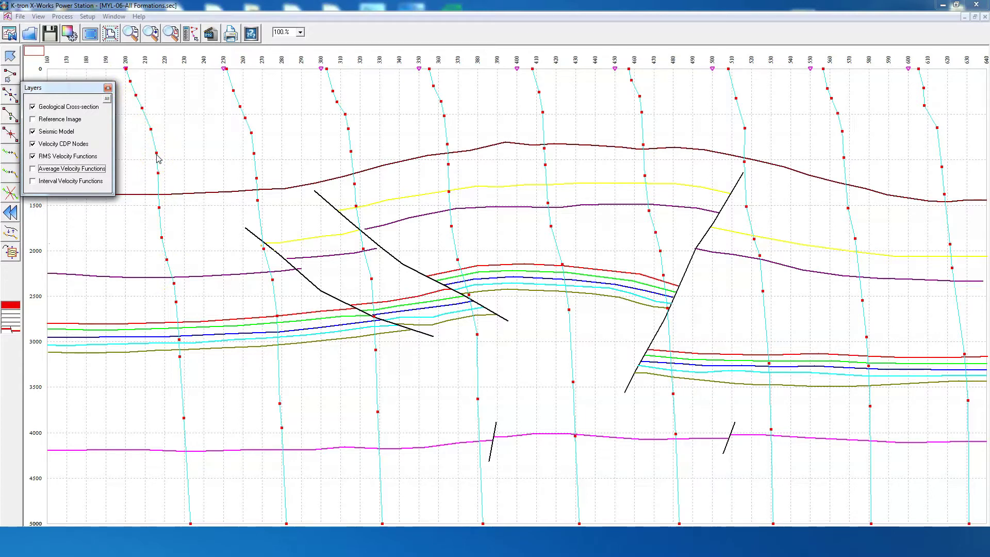
{"action": "left_click", "coordinate": [65, 169]}
{"action": "left_click", "coordinate": [67, 157]}
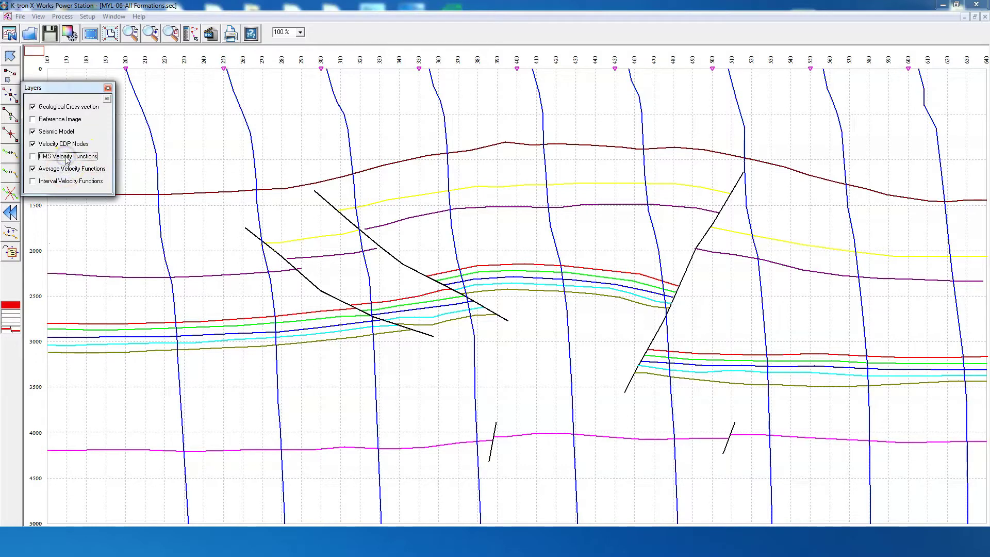
{"action": "left_click", "coordinate": [64, 182]}
{"action": "left_click", "coordinate": [62, 170]}
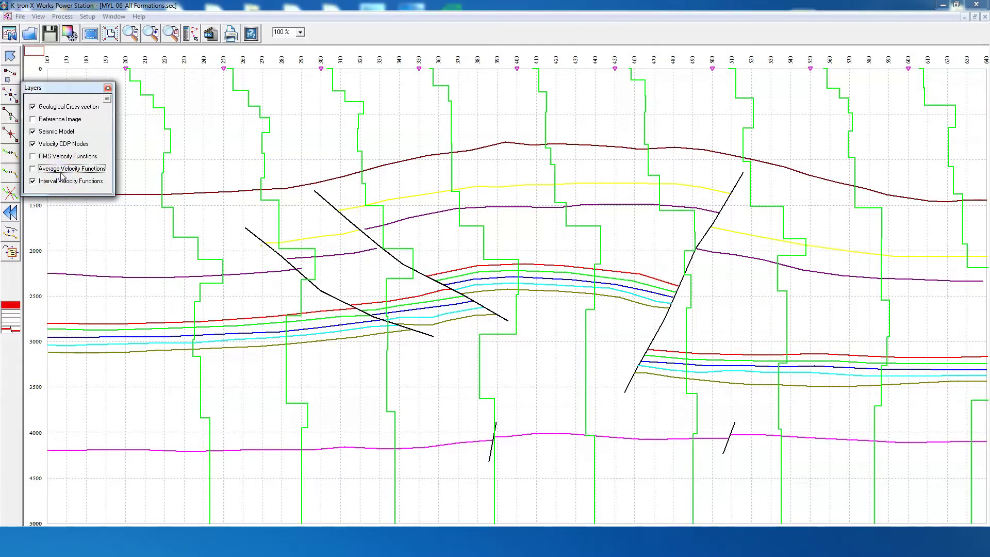
{"action": "left_click", "coordinate": [60, 170]}
{"action": "left_click", "coordinate": [59, 158]}
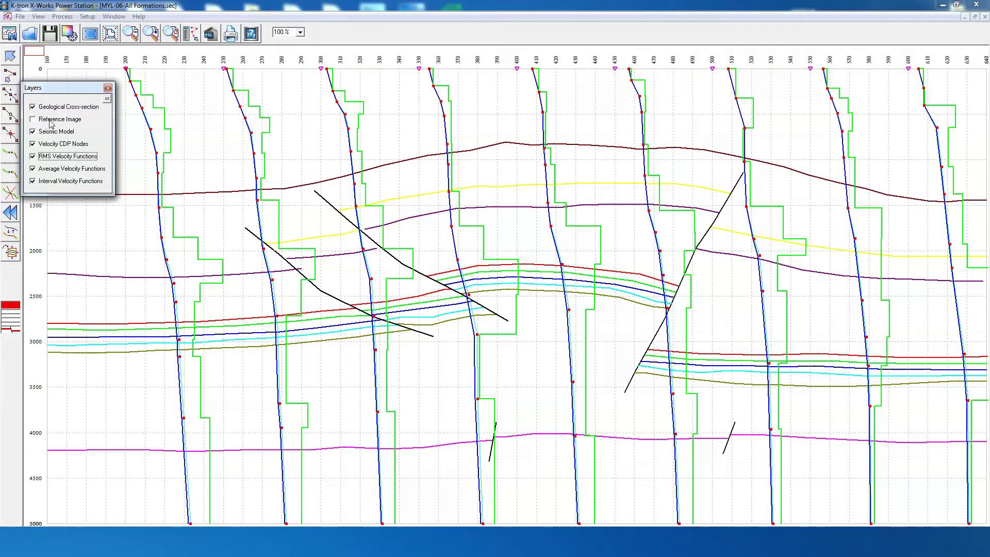
Open a second copy of MYL-06-All Formations and tile the two windows vertically
{"action": "left_click", "coordinate": [30, 34]}
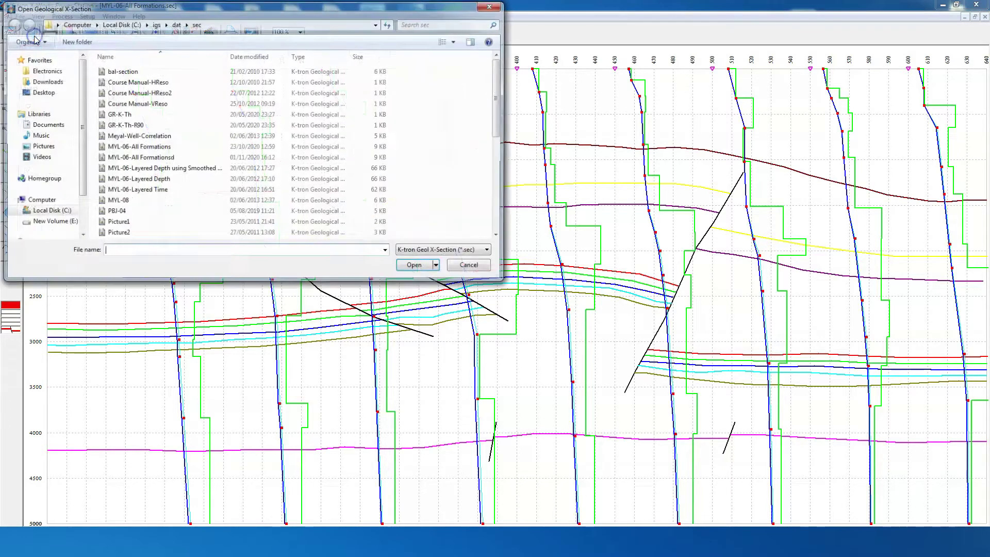
{"action": "double_click", "coordinate": [132, 148]}
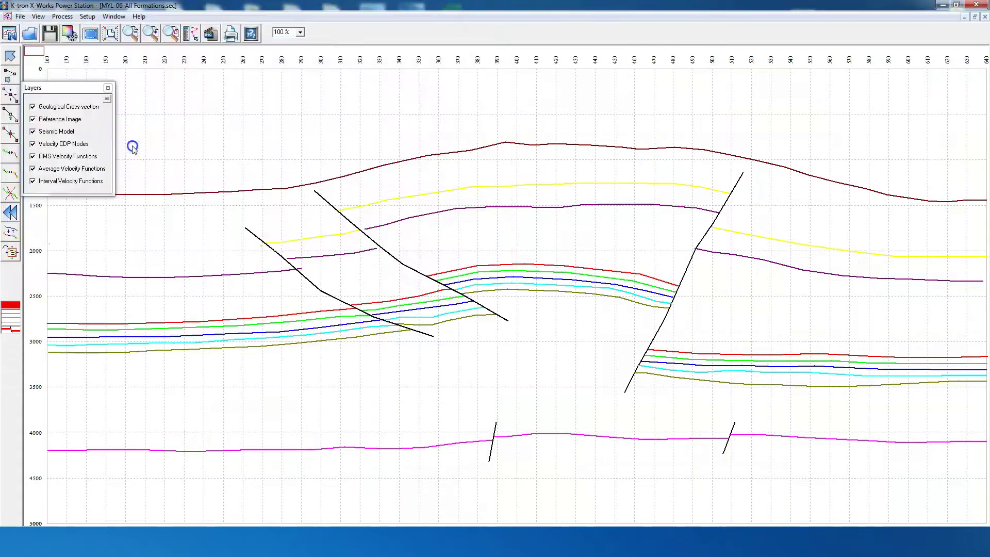
{"action": "left_click", "coordinate": [112, 17]}
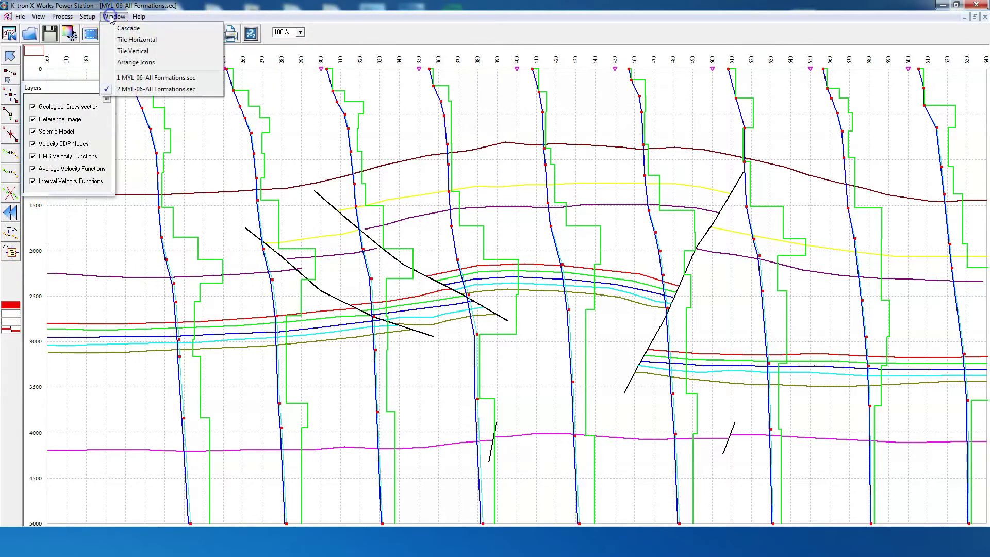
{"action": "left_click", "coordinate": [126, 52]}
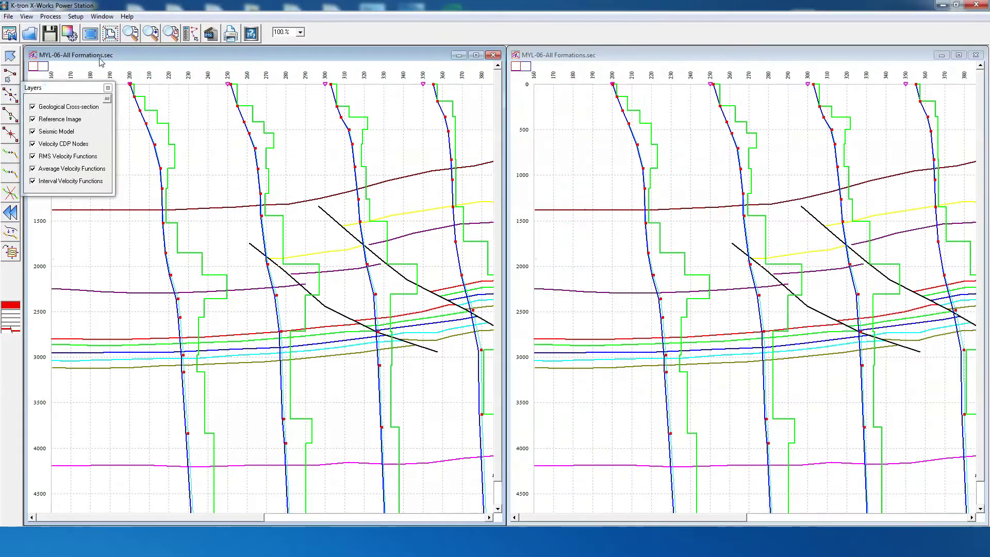
Fit both sections to their windows and hide the right section's reference image
{"action": "left_click", "coordinate": [90, 34]}
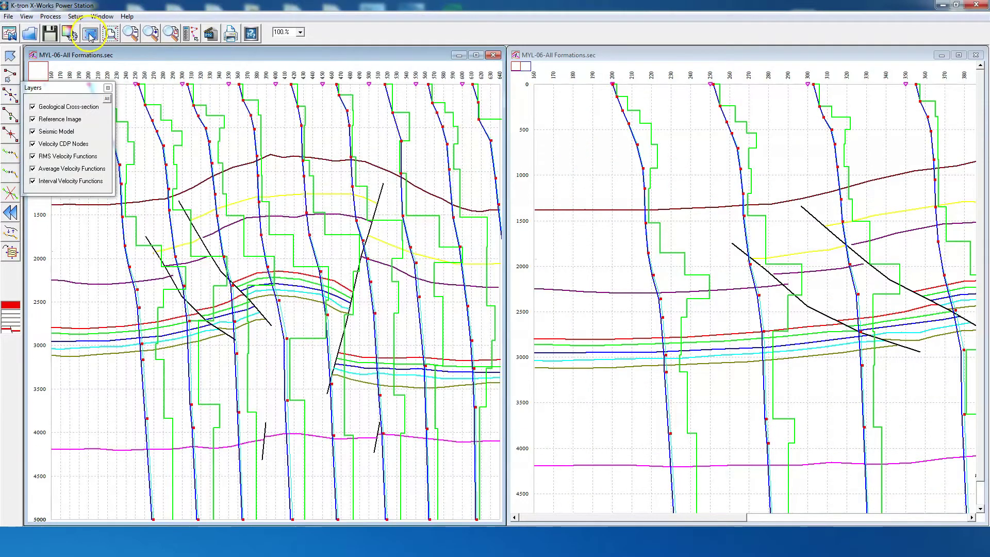
{"action": "left_click", "coordinate": [668, 54]}
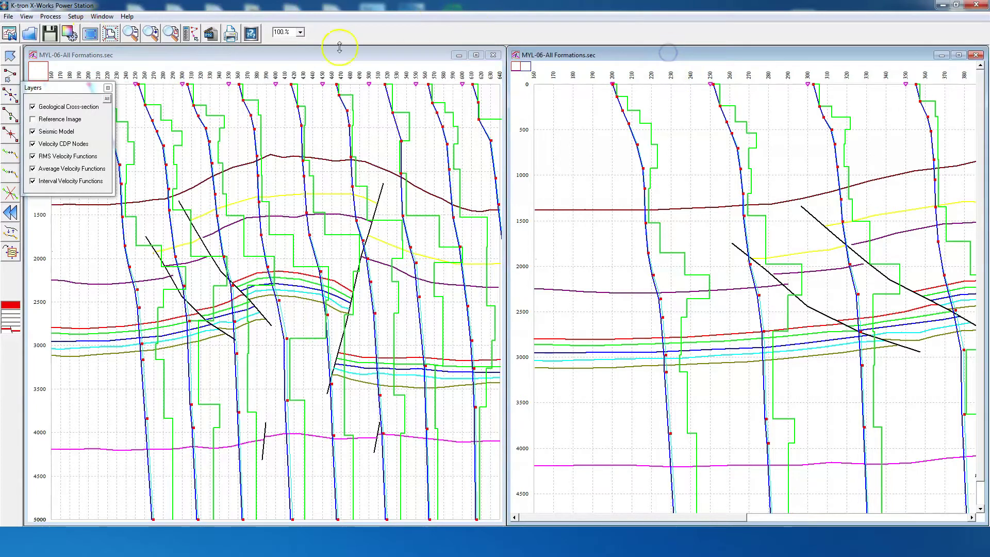
{"action": "left_click", "coordinate": [90, 35]}
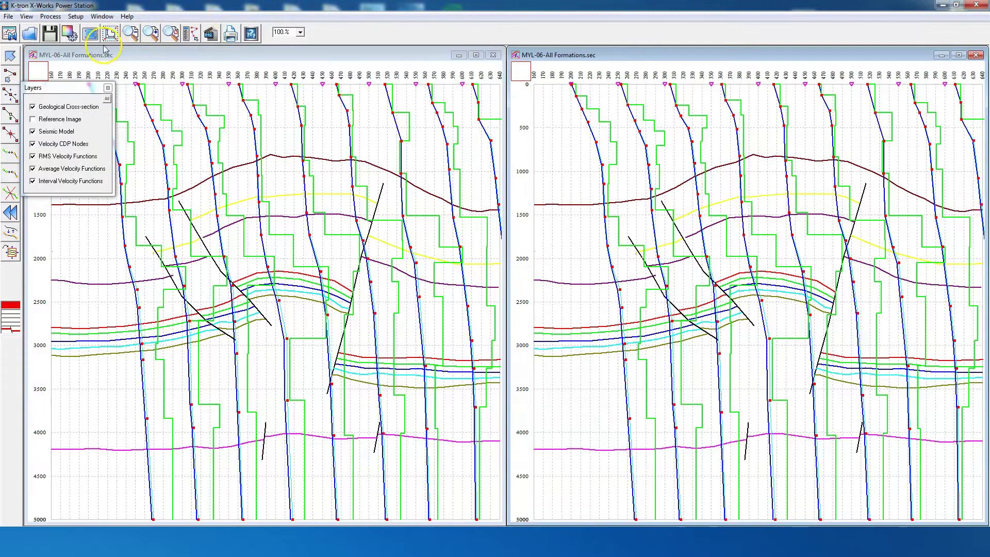
{"action": "left_click", "coordinate": [52, 16]}
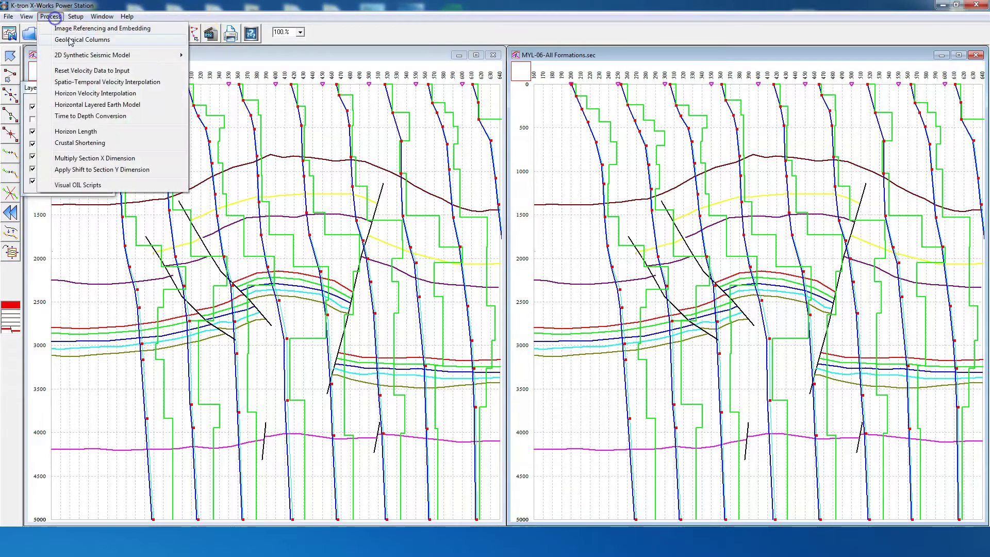
Interpolate velocities spatio-temporally at 200 ms, spatial interval 2, with temporal and spatial smoothing on
{"action": "left_click", "coordinate": [83, 81]}
{"action": "left_click", "coordinate": [165, 70]}
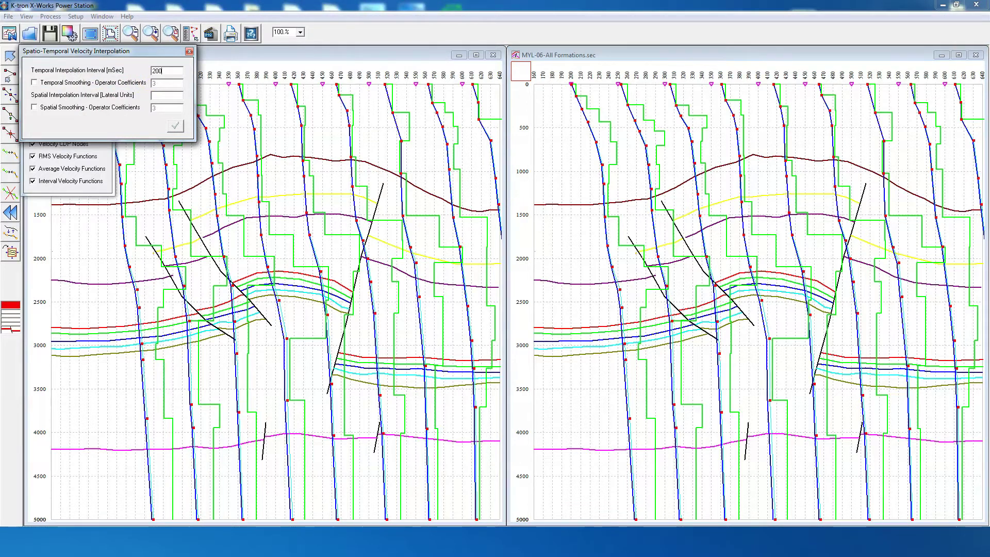
{"action": "left_click", "coordinate": [165, 97]}
{"action": "type", "text": "2"}
{"action": "key", "text": "Tab"}
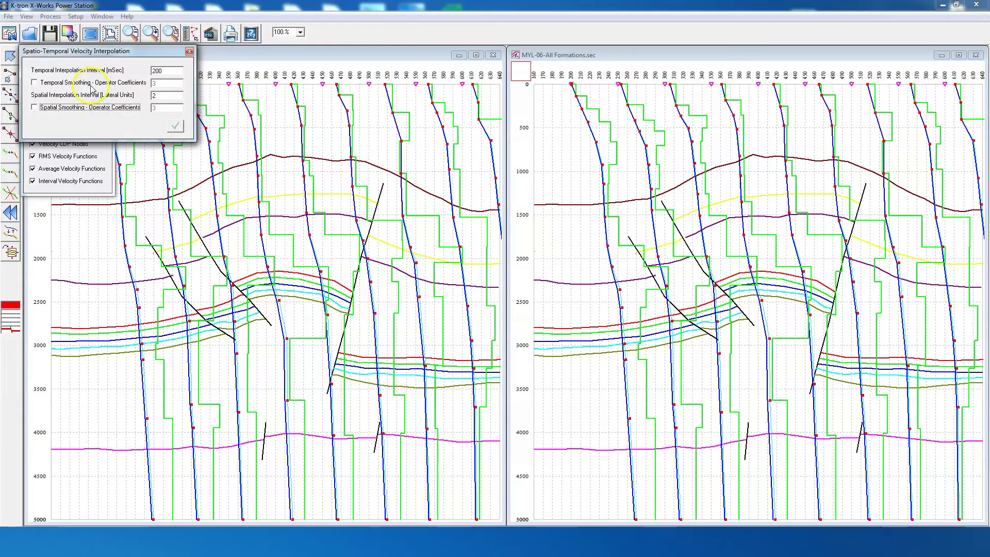
{"action": "left_click", "coordinate": [92, 84]}
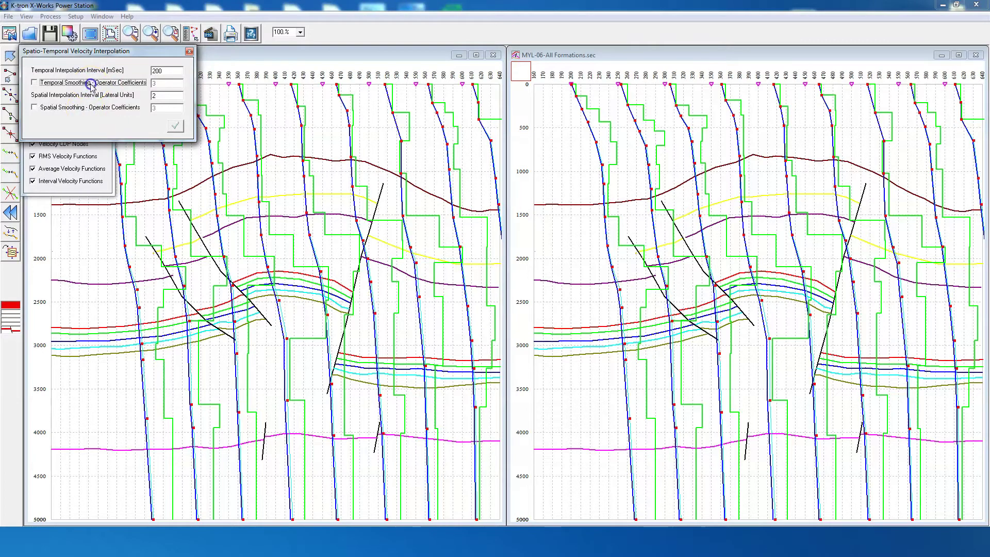
{"action": "left_click", "coordinate": [91, 109]}
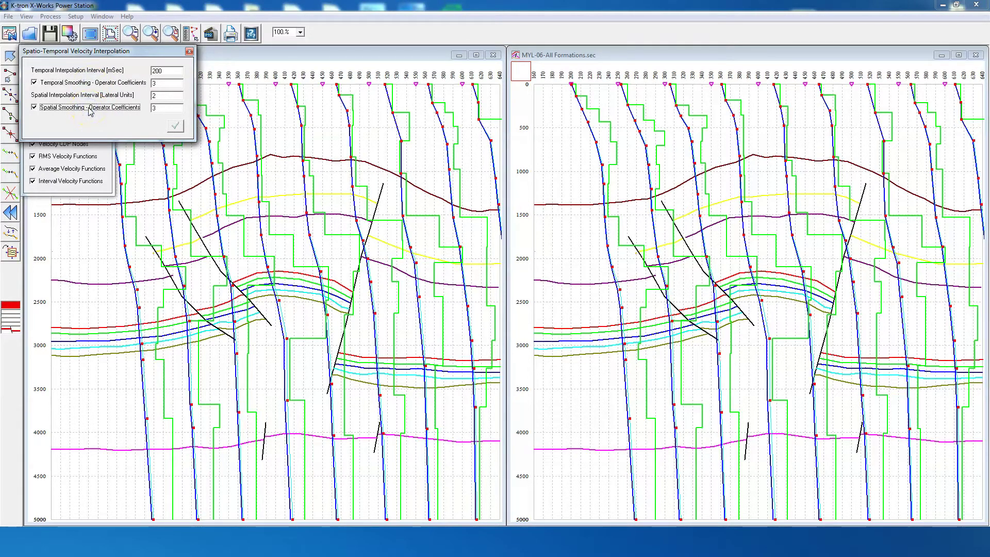
{"action": "left_click", "coordinate": [176, 127]}
{"action": "left_click", "coordinate": [176, 132]}
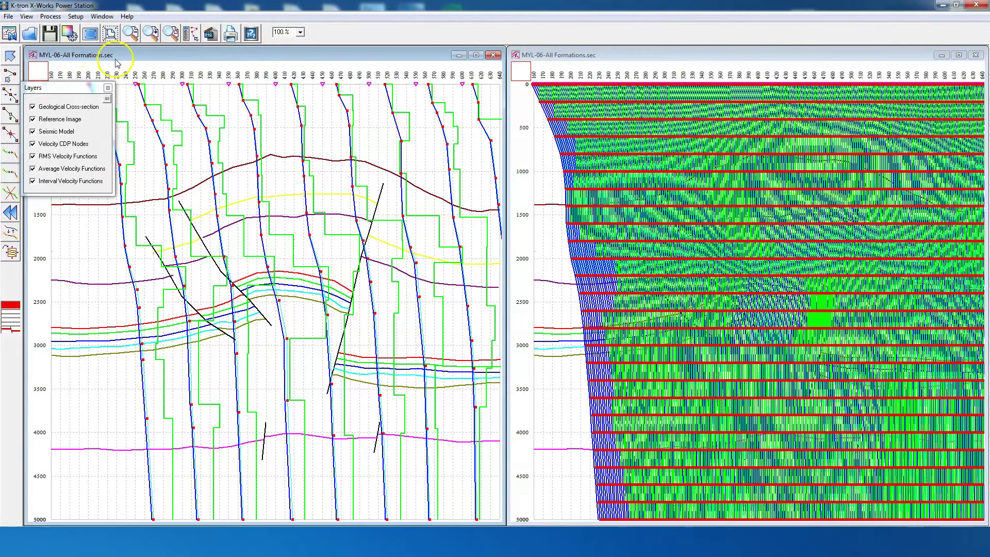
Run spatio-temporal velocity interpolation on the left section with both smoothings and spatial interval 1
{"action": "left_click", "coordinate": [50, 16]}
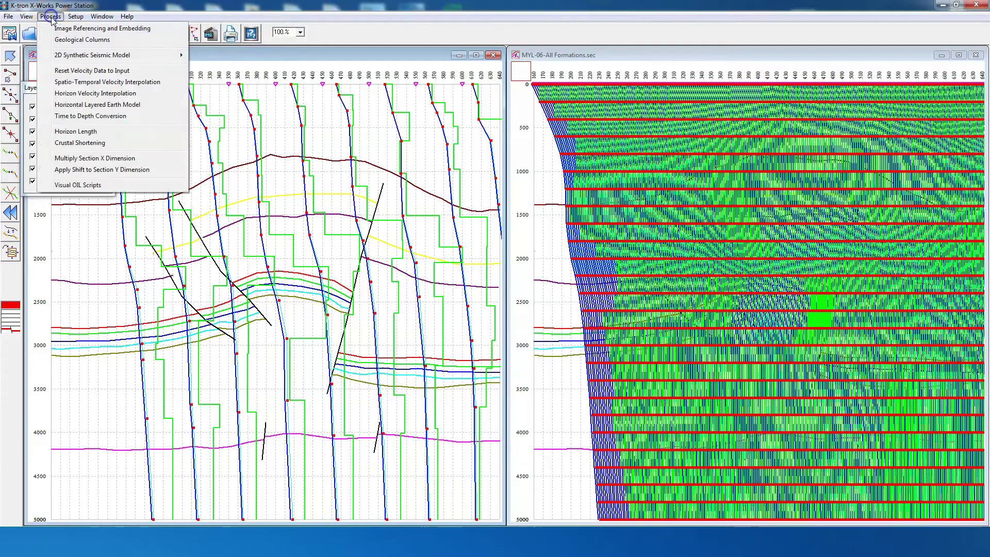
{"action": "left_click", "coordinate": [89, 83]}
{"action": "left_click", "coordinate": [89, 83]}
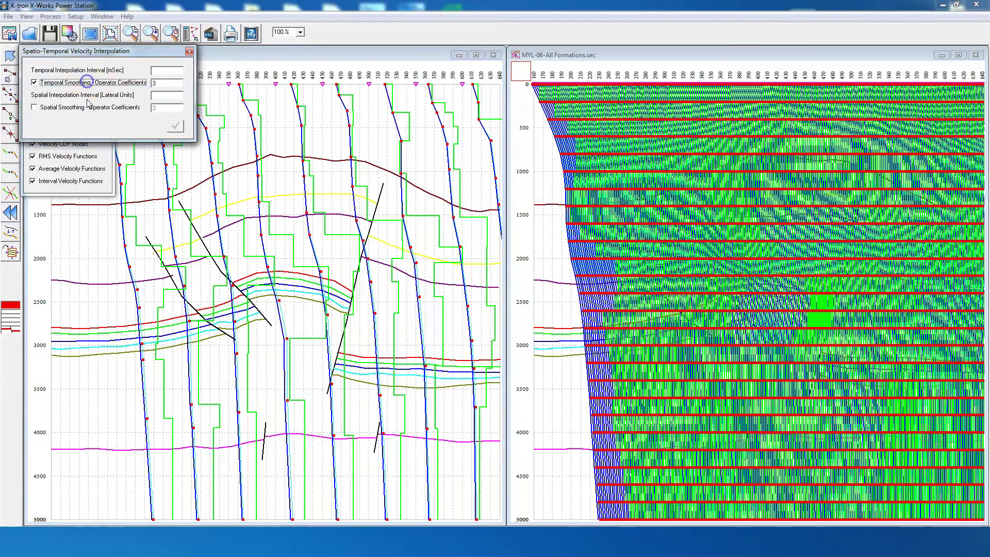
{"action": "left_click", "coordinate": [89, 108]}
{"action": "left_click", "coordinate": [170, 96]}
{"action": "type", "text": "1"}
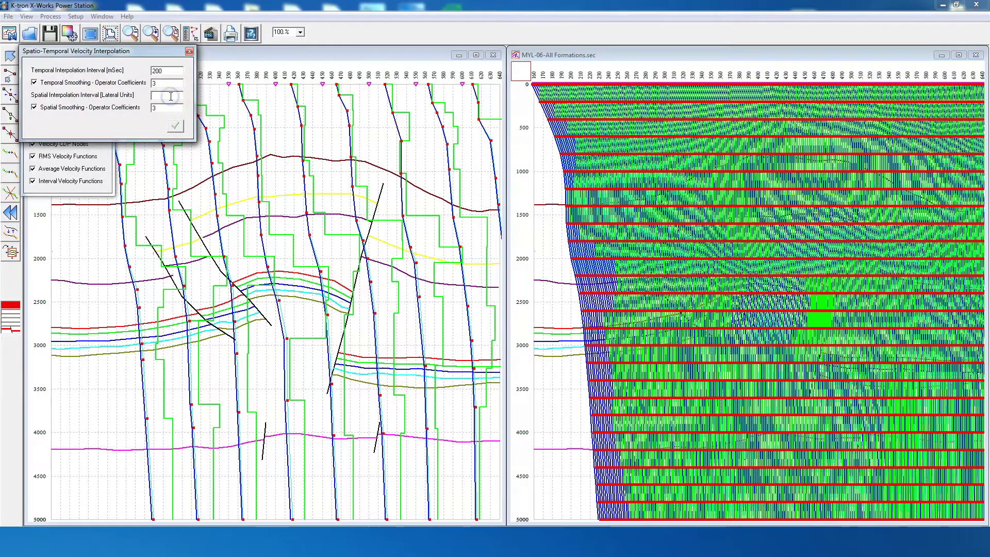
{"action": "left_click", "coordinate": [175, 126]}
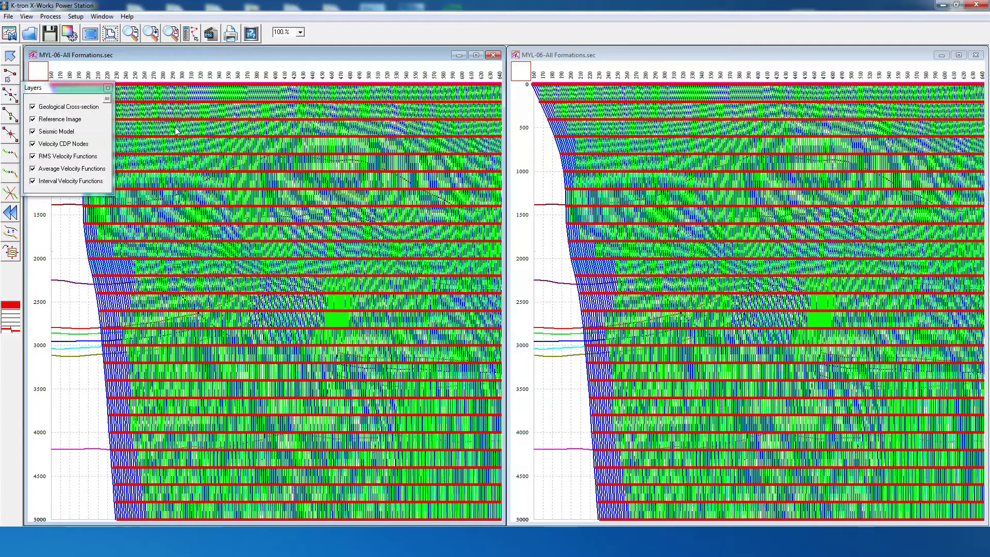
{"action": "double_click", "coordinate": [165, 55]}
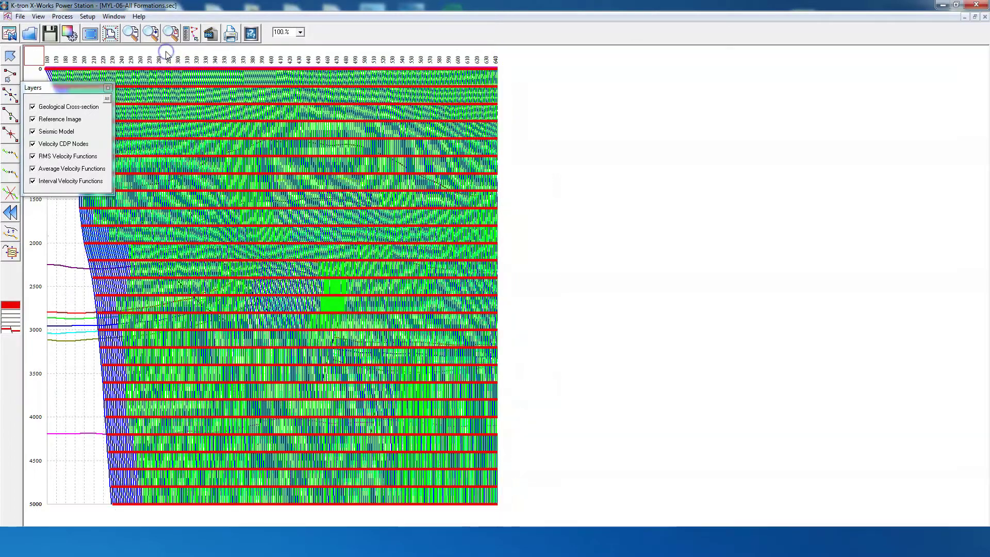
{"action": "left_click", "coordinate": [90, 33]}
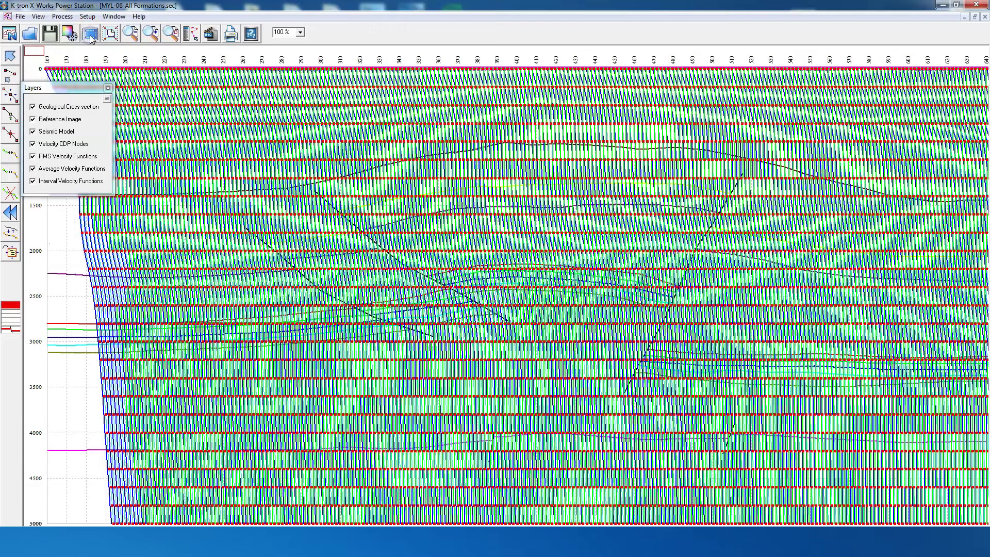
{"action": "left_click", "coordinate": [170, 34]}
{"action": "left_click_drag", "start_coordinate": [201, 99], "coordinate": [532, 399]}
{"action": "left_click", "coordinate": [32, 181]}
{"action": "left_click", "coordinate": [32, 169]}
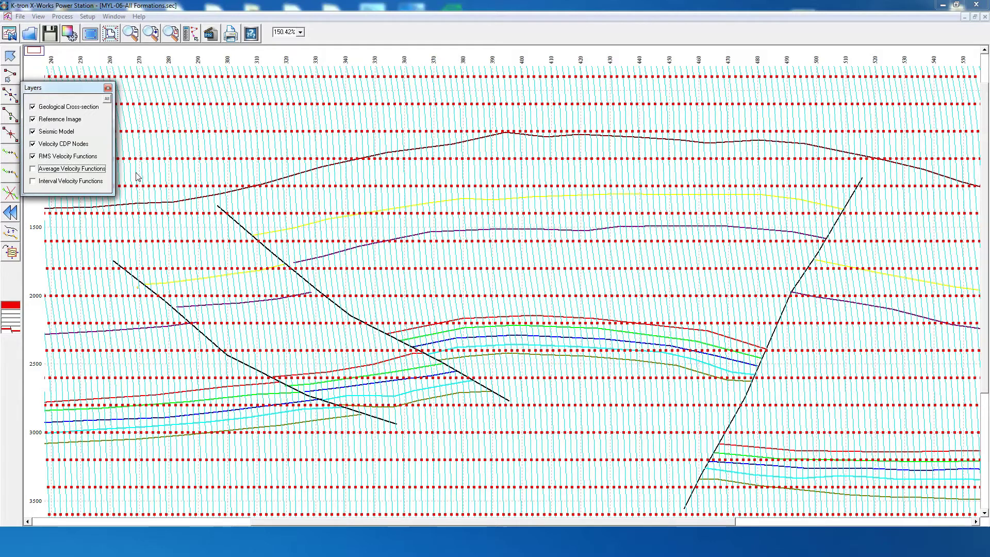
{"action": "left_click", "coordinate": [47, 168]}
{"action": "left_click", "coordinate": [46, 168]}
{"action": "left_click", "coordinate": [50, 181]}
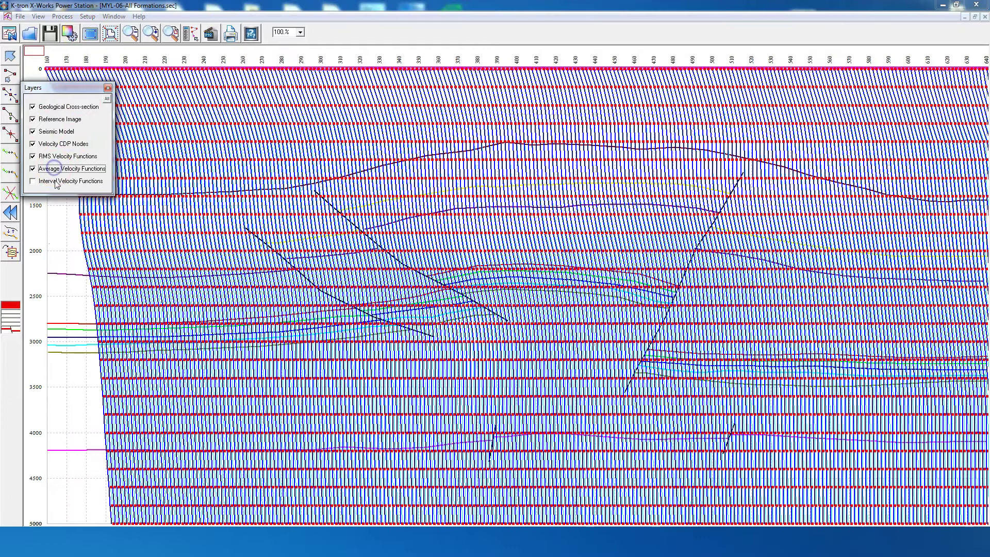
{"action": "left_click", "coordinate": [54, 181]}
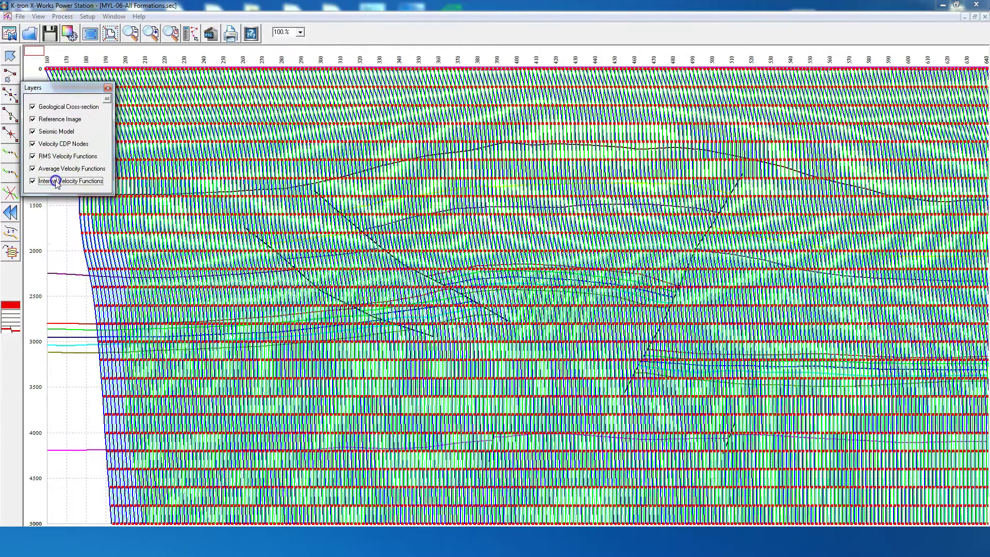
{"action": "left_click", "coordinate": [113, 16]}
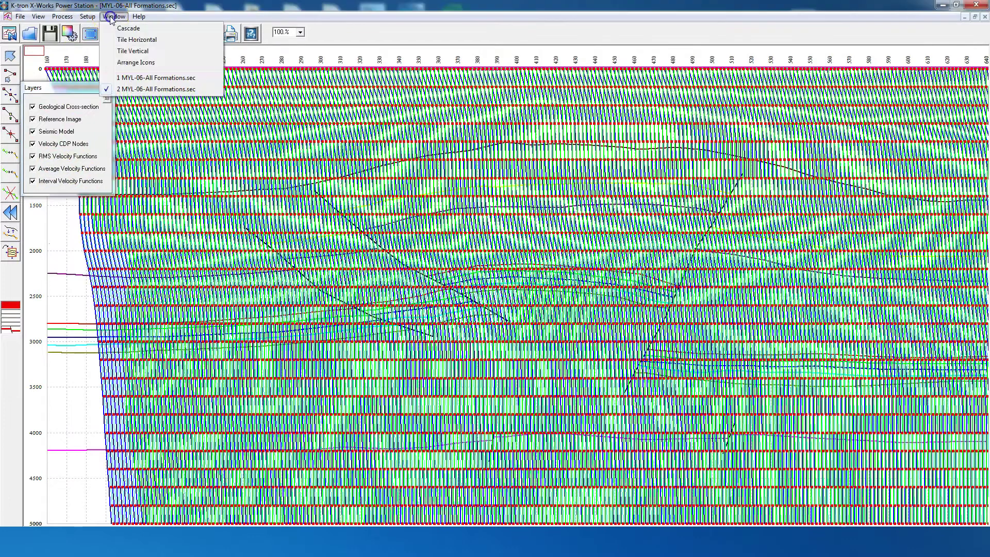
{"action": "left_click", "coordinate": [133, 52]}
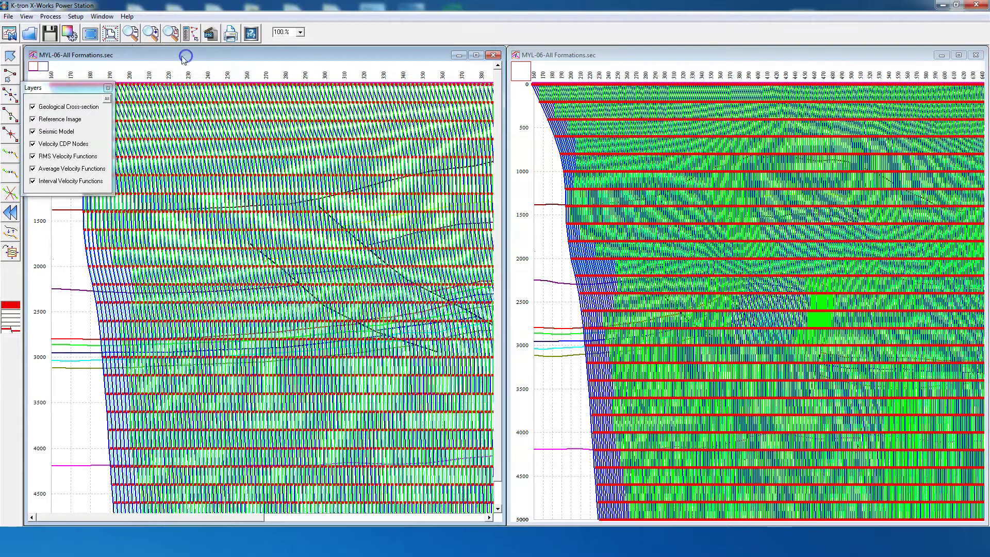
Fit the left section and run horizon velocity interpolation with spatial interval 2
{"action": "left_click", "coordinate": [90, 34]}
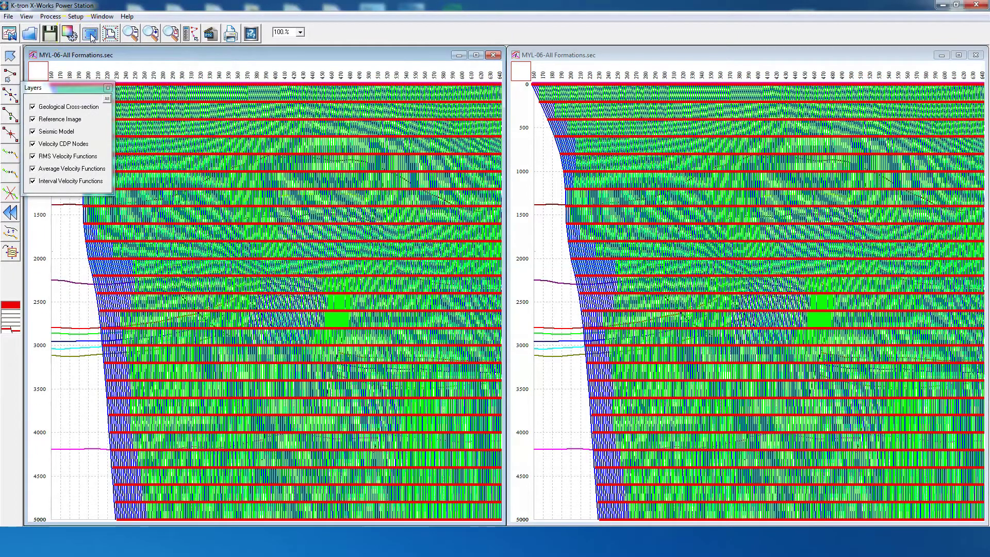
{"action": "left_click", "coordinate": [50, 17]}
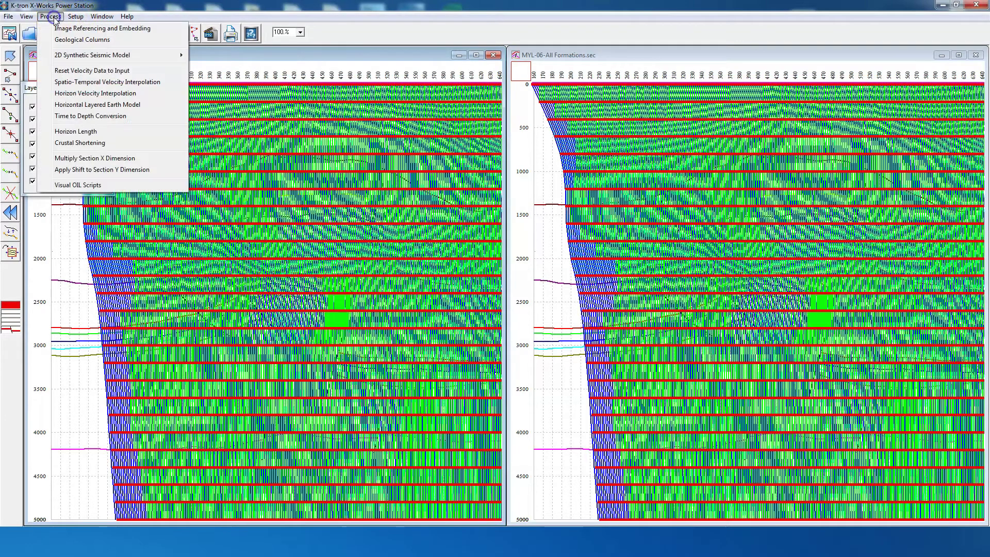
{"action": "left_click", "coordinate": [72, 95]}
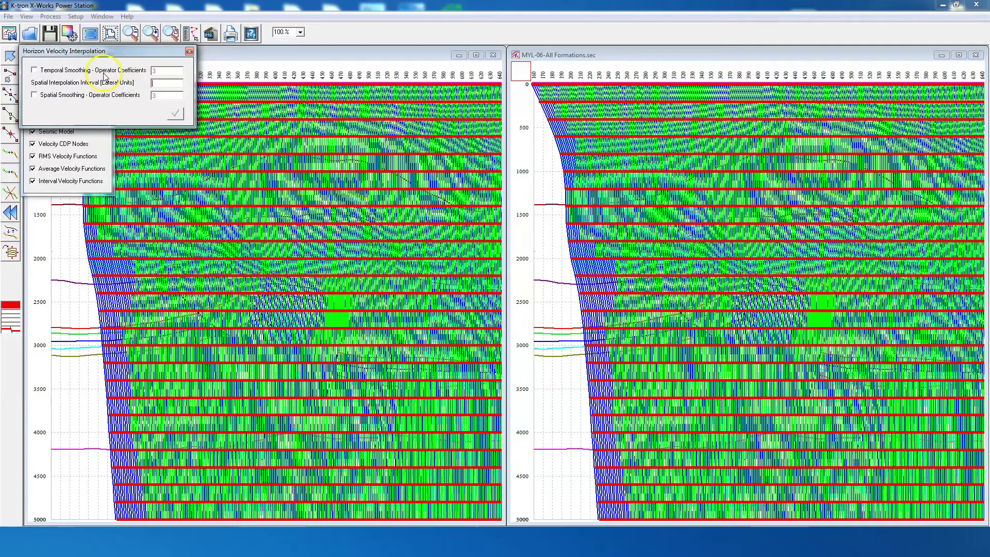
{"action": "left_click", "coordinate": [162, 84]}
{"action": "type", "text": "2"}
{"action": "left_click", "coordinate": [176, 116]}
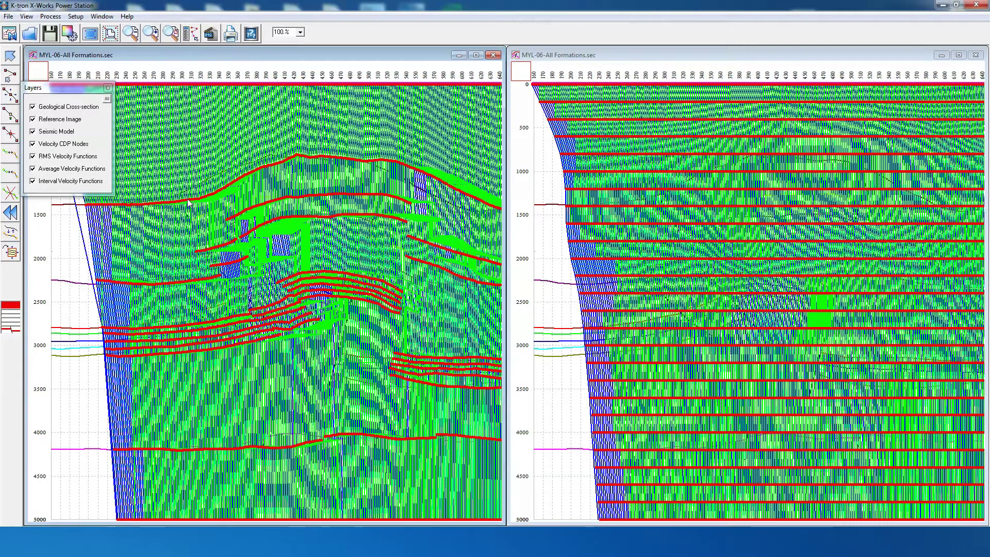
Enlarge and fit the left section, then toggle the velocity function layers to compare them
{"action": "double_click", "coordinate": [181, 55]}
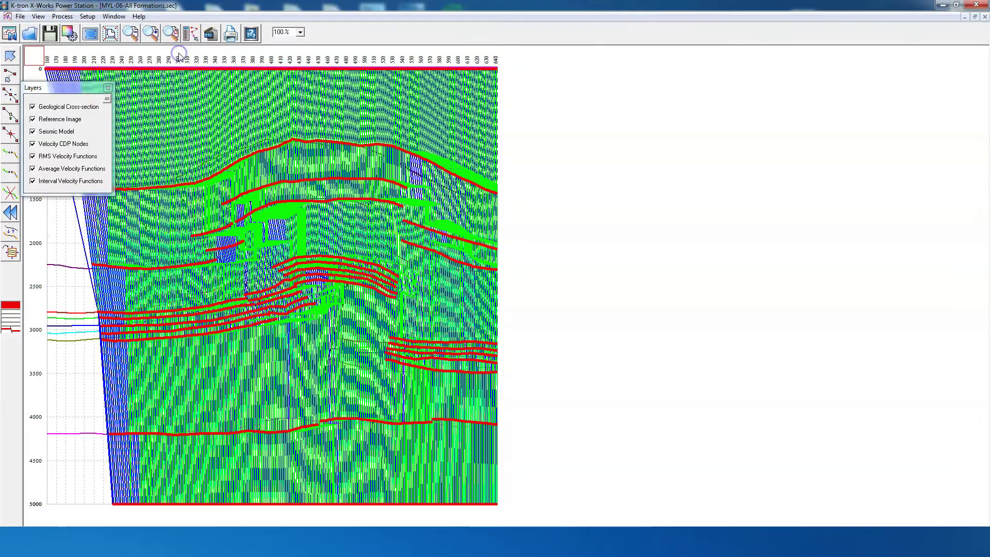
{"action": "left_click", "coordinate": [88, 37]}
{"action": "left_click", "coordinate": [46, 181]}
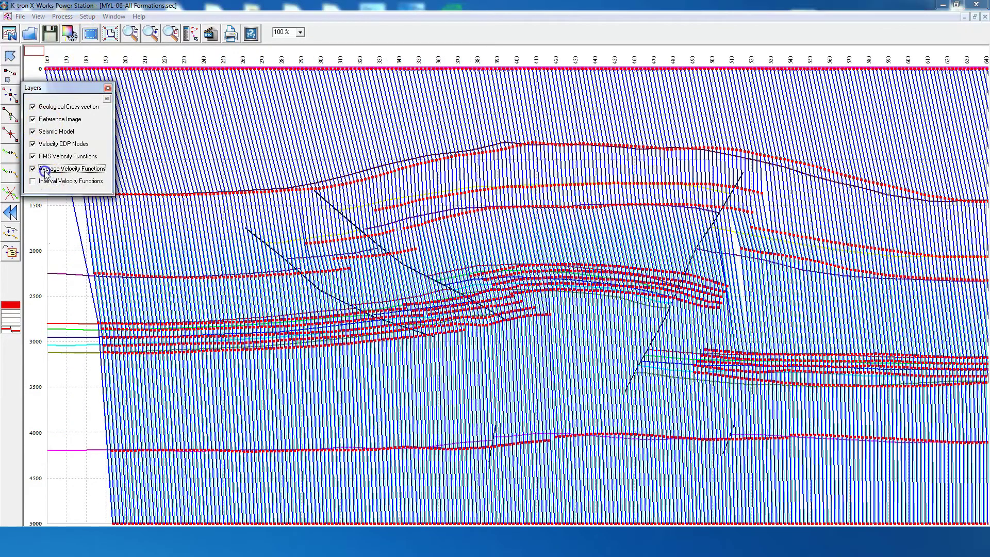
{"action": "left_click", "coordinate": [46, 170]}
{"action": "left_click", "coordinate": [48, 156]}
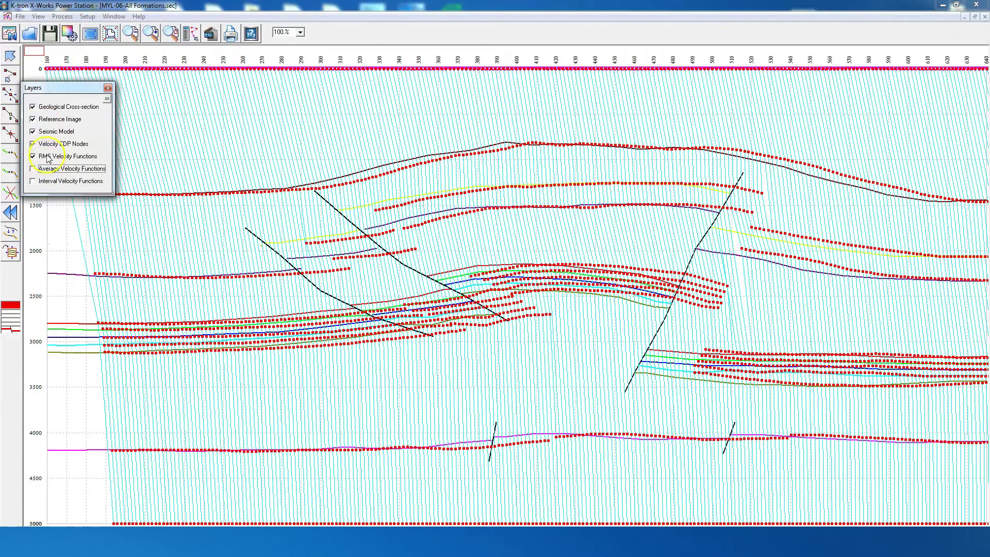
{"action": "left_click", "coordinate": [46, 169]}
{"action": "left_click", "coordinate": [48, 157]}
{"action": "left_click", "coordinate": [54, 184]}
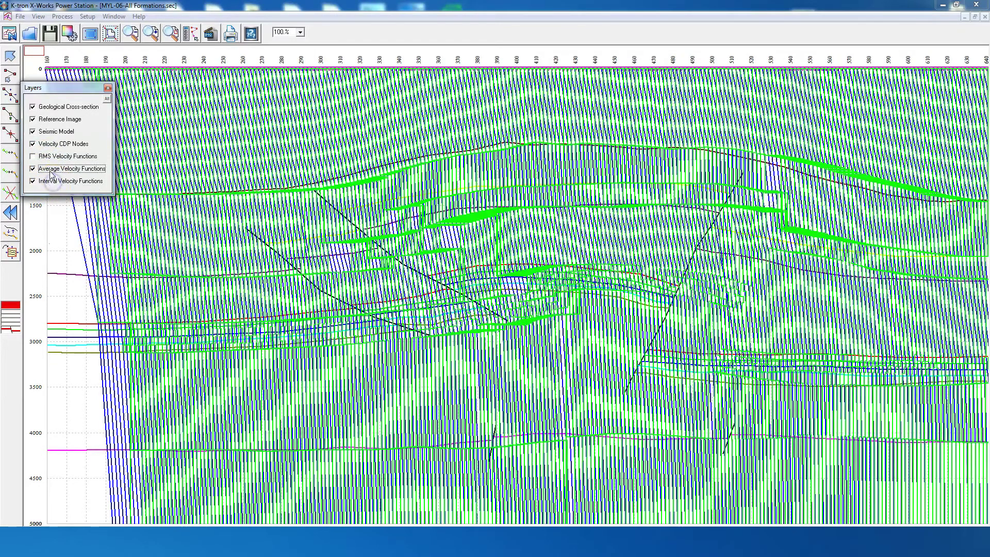
{"action": "left_click", "coordinate": [50, 170]}
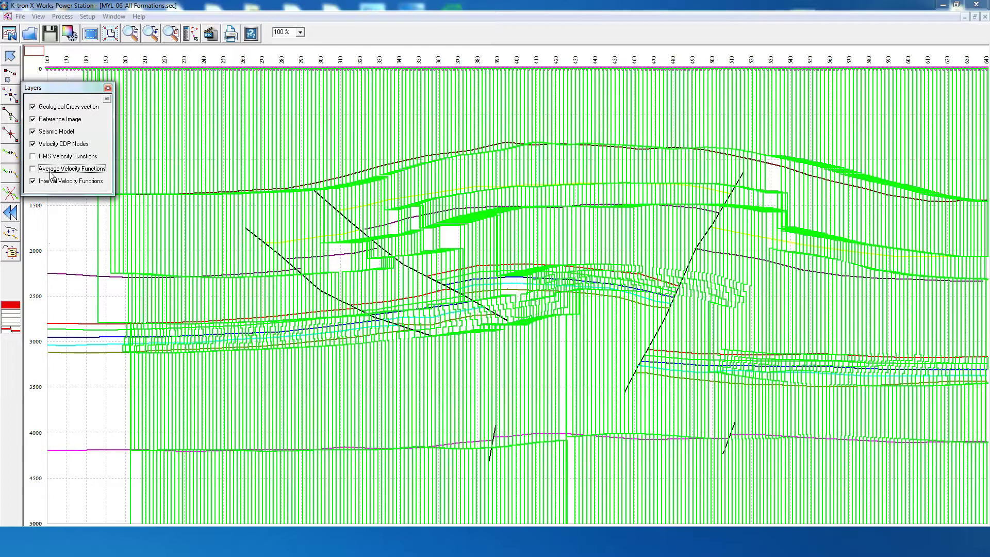
Switch the average and RMS velocity function layers back on so every layer displays
{"action": "left_click", "coordinate": [51, 172]}
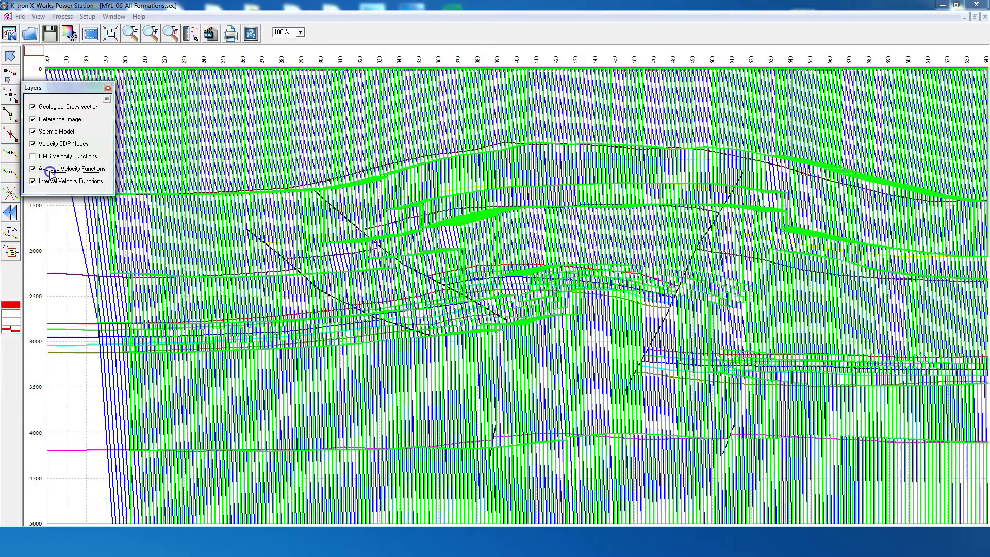
{"action": "left_click", "coordinate": [47, 157]}
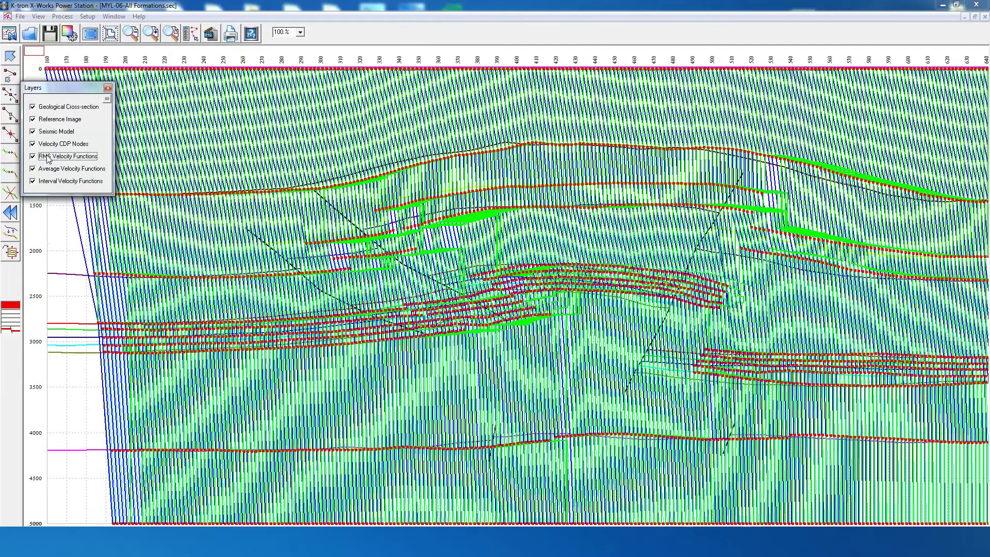
{"action": "left_click", "coordinate": [132, 47]}
{"action": "left_click", "coordinate": [114, 17]}
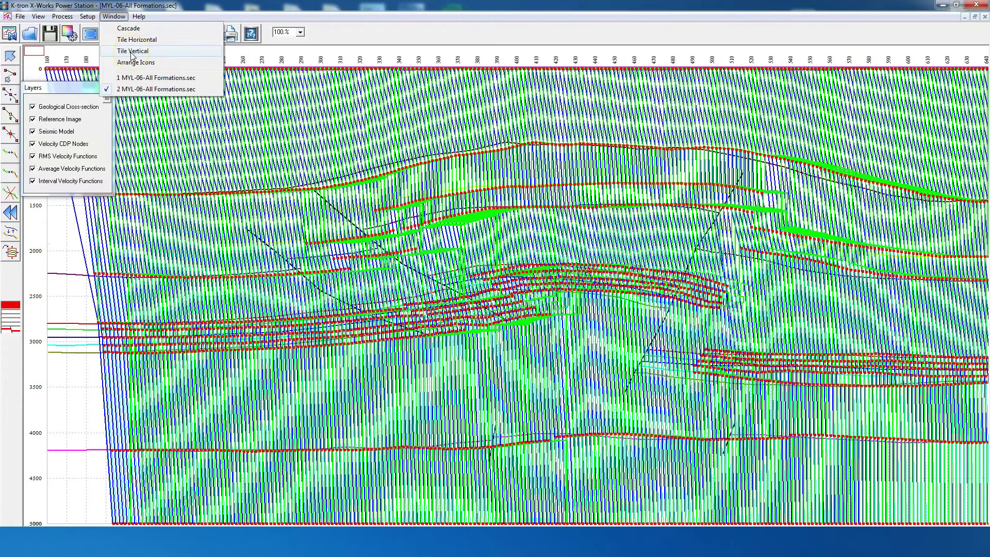
Tile the windows vertically and hide the left section's interval, average and RMS velocity functions
{"action": "left_click", "coordinate": [132, 51]}
{"action": "left_click", "coordinate": [109, 88]}
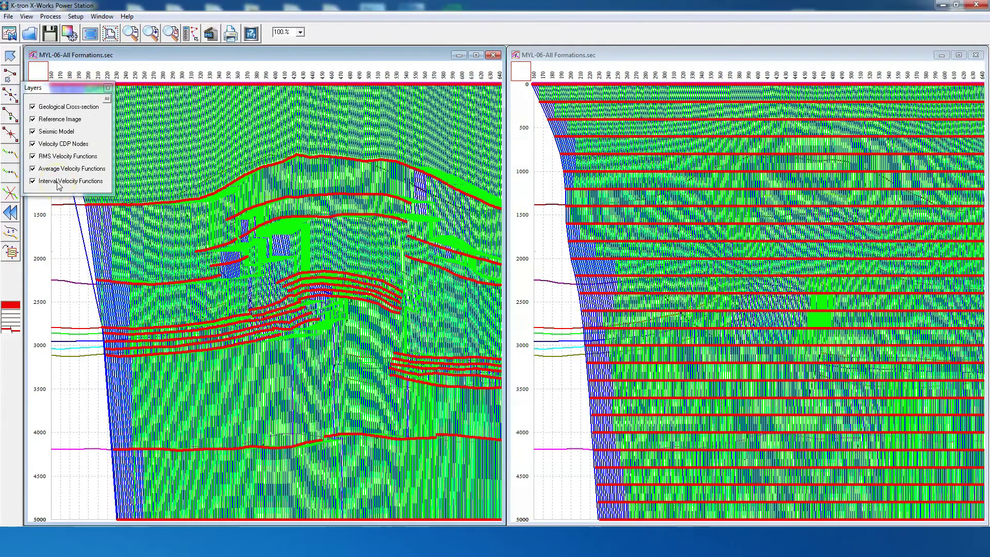
{"action": "left_click", "coordinate": [56, 181]}
{"action": "left_click", "coordinate": [53, 169]}
{"action": "left_click", "coordinate": [53, 157]}
Hide the right section's velocity function layers and keep its reference image shown
{"action": "left_click", "coordinate": [612, 59]}
{"action": "left_click", "coordinate": [67, 169]}
{"action": "left_click", "coordinate": [67, 156]}
{"action": "left_click", "coordinate": [67, 156]}
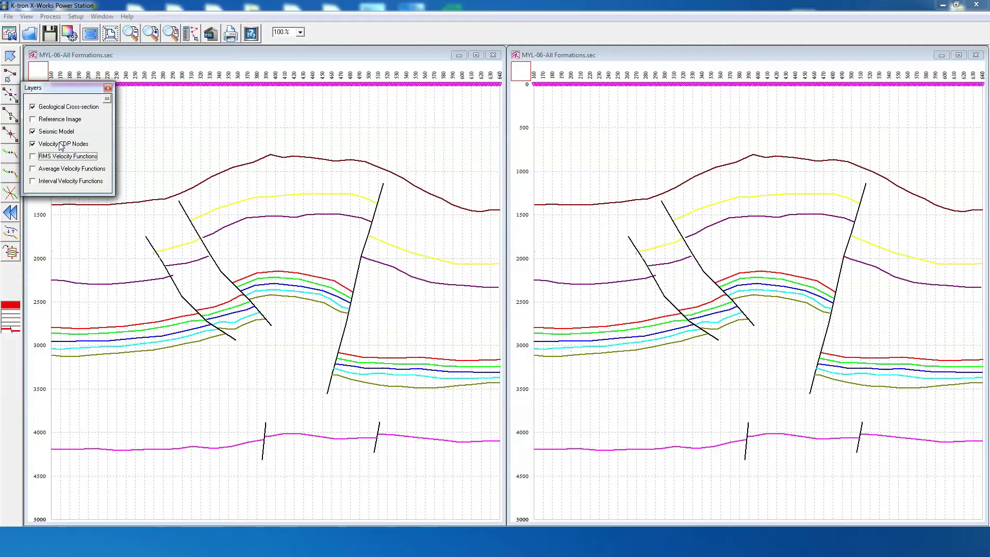
{"action": "left_click", "coordinate": [58, 119]}
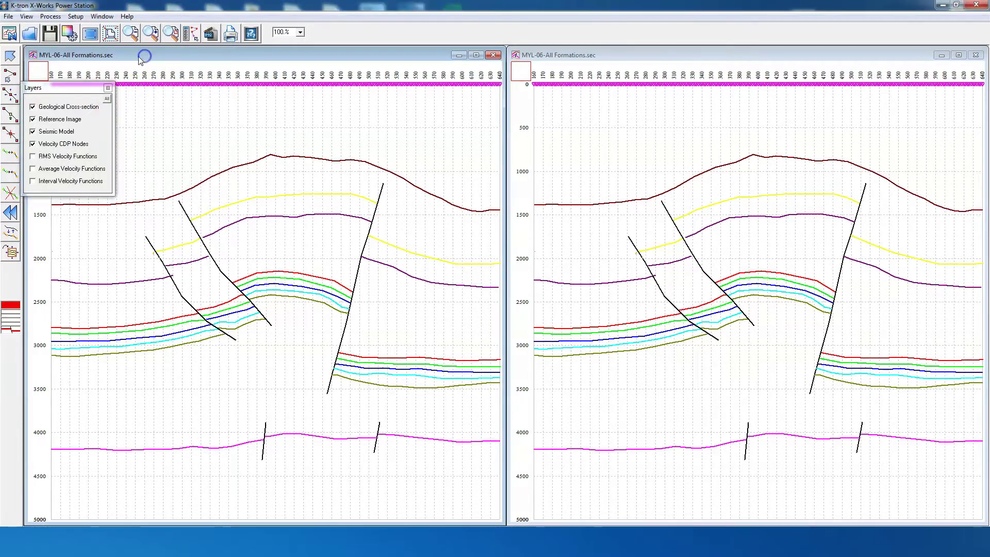
Model a 12 Hz Ricker synthetic seismogram from velocity functions in the left section
{"action": "left_click", "coordinate": [50, 16]}
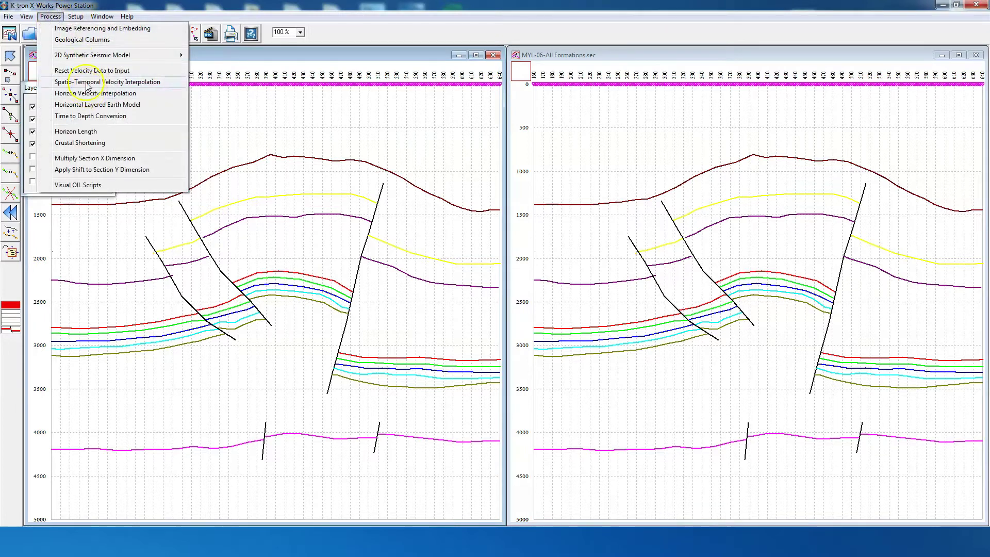
{"action": "mouse_move", "coordinate": [155, 55]}
{"action": "left_click", "coordinate": [205, 56]}
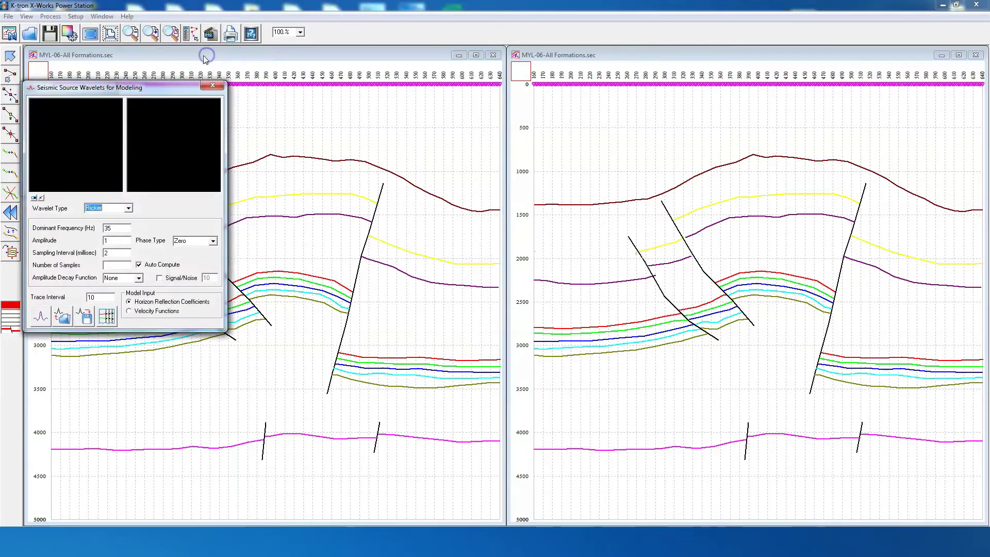
{"action": "key", "text": "Tab"}
{"action": "type", "text": "12"}
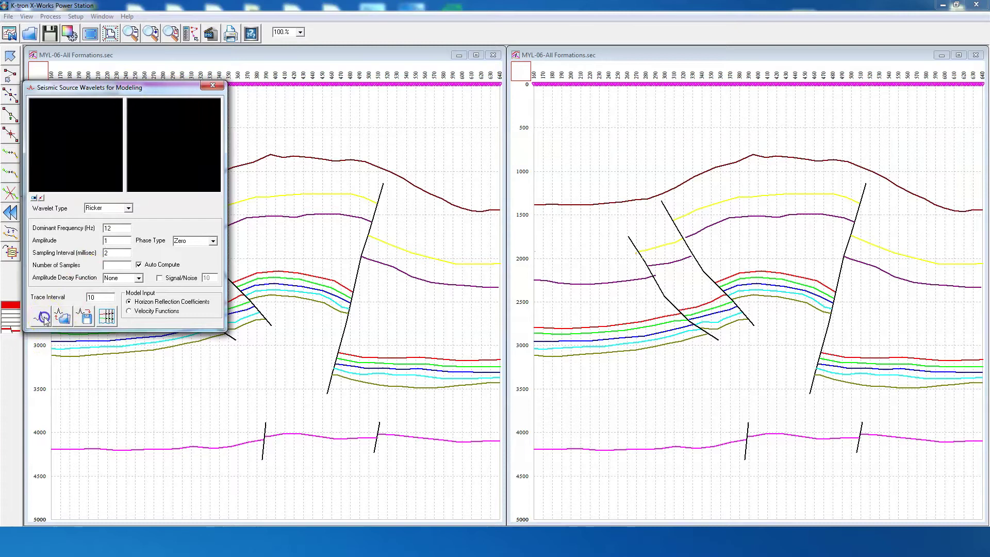
{"action": "left_click", "coordinate": [43, 318]}
{"action": "left_click", "coordinate": [142, 313]}
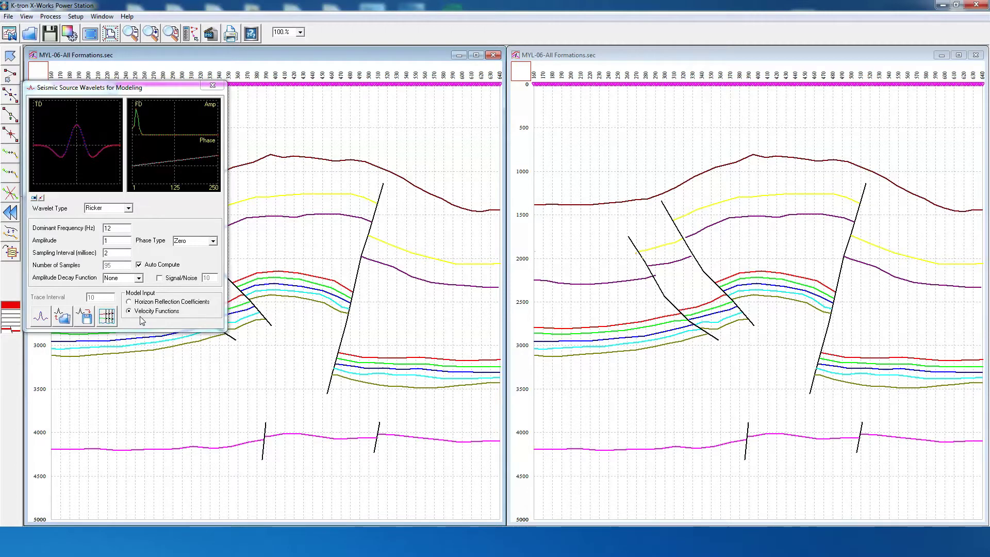
{"action": "left_click", "coordinate": [107, 316]}
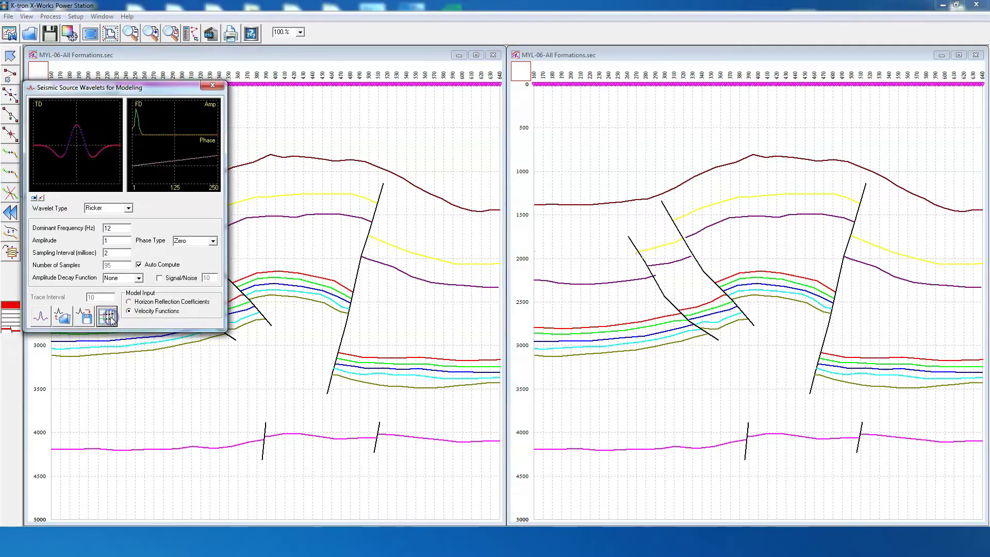
{"action": "left_click", "coordinate": [637, 54]}
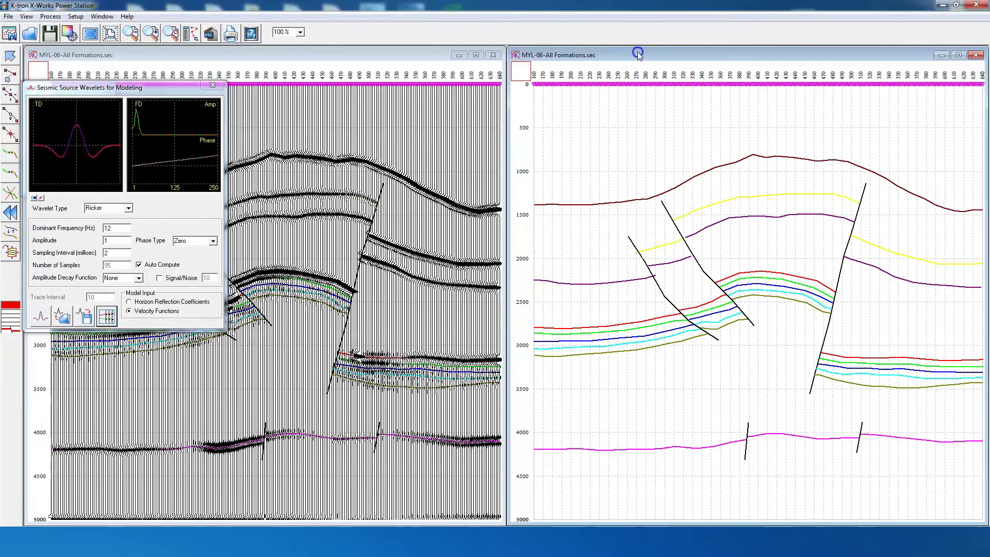
Bring the source wavelet settings dialog back to the front
{"action": "left_click", "coordinate": [117, 317]}
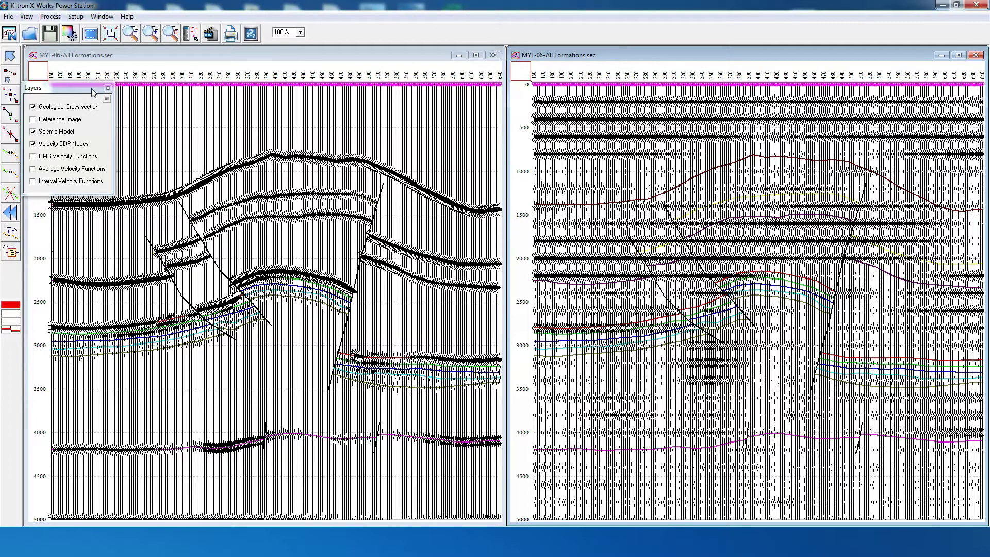
Maximize the MYL-06 section, fit it to width, and compute a 12 Hz source wavelet
{"action": "double_click", "coordinate": [320, 59]}
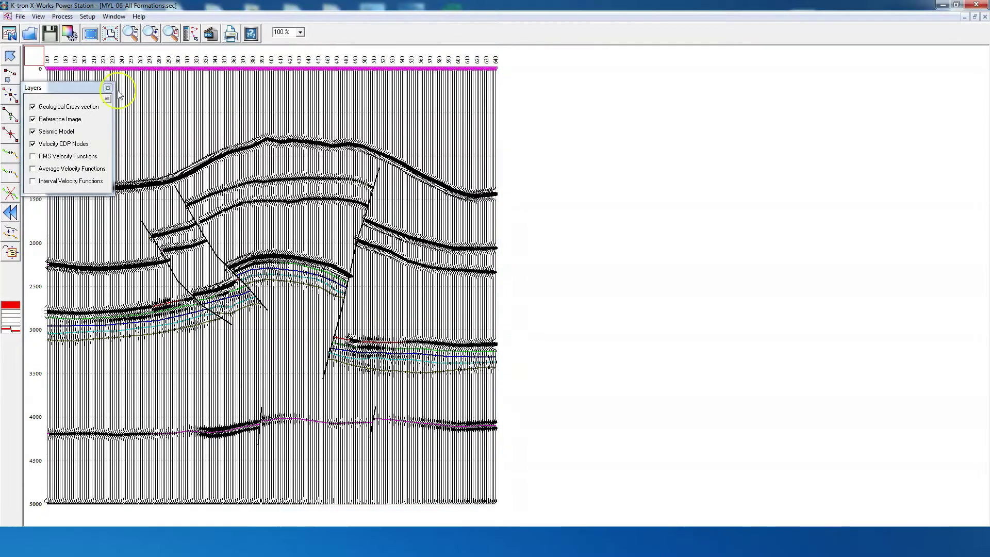
{"action": "left_click", "coordinate": [91, 34]}
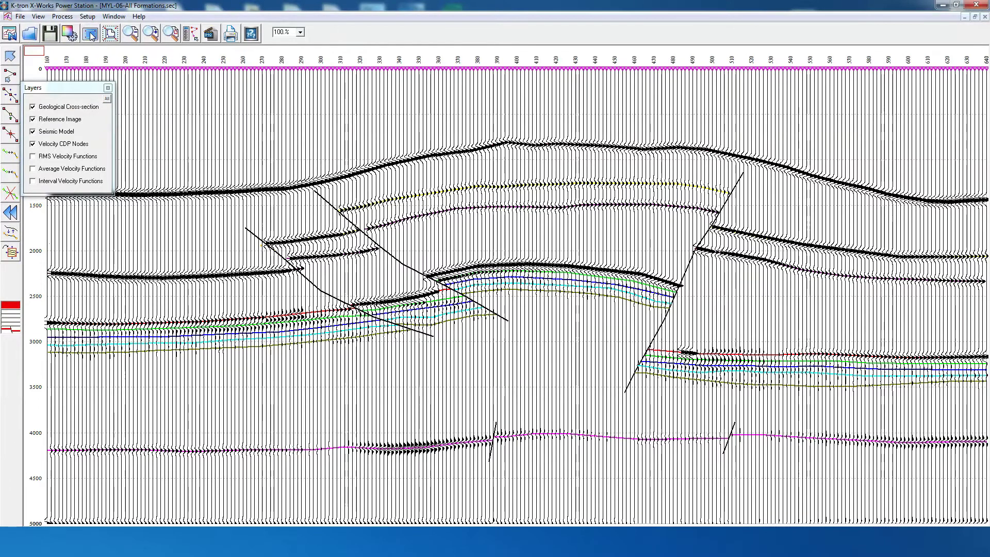
{"action": "left_click", "coordinate": [62, 16]}
{"action": "mouse_move", "coordinate": [132, 54]}
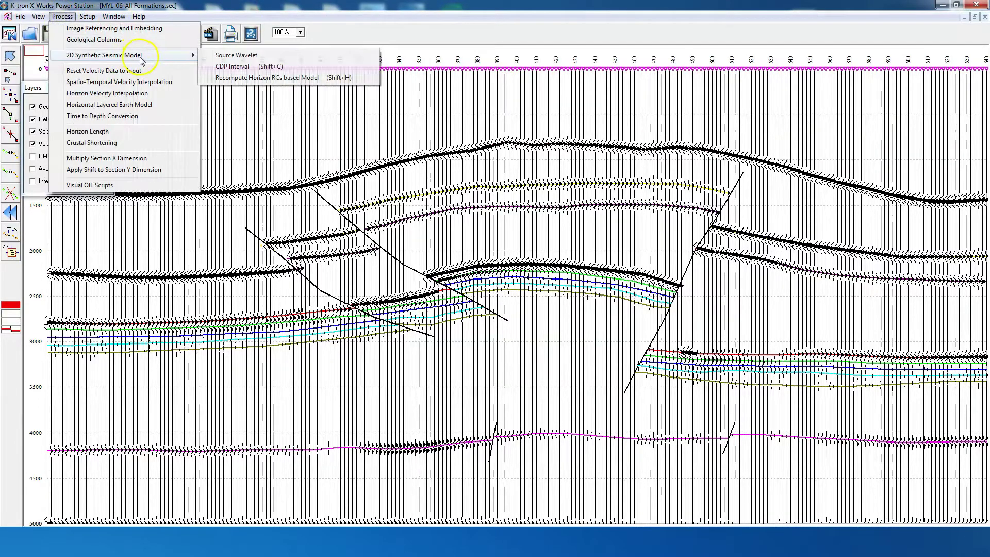
{"action": "left_click", "coordinate": [228, 55]}
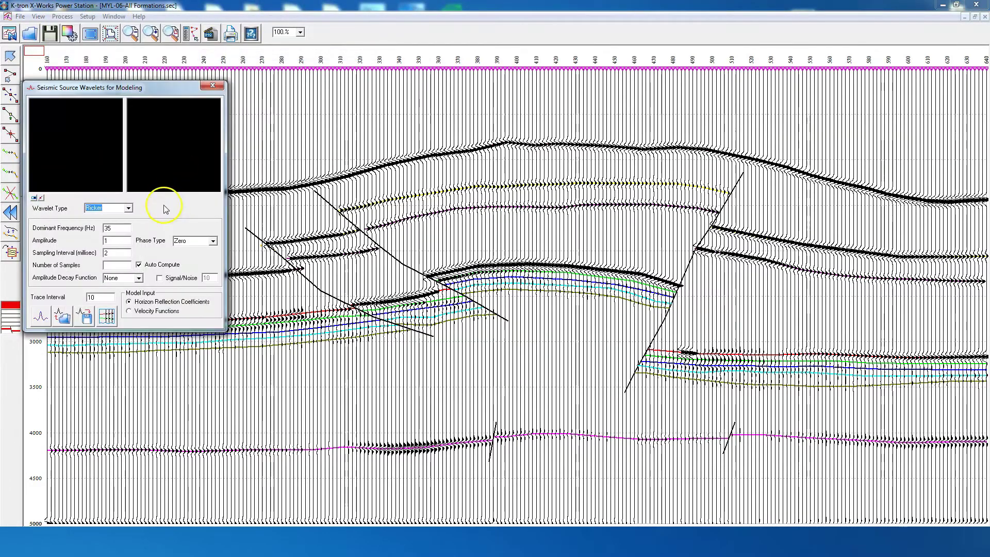
{"action": "double_click", "coordinate": [121, 227]}
{"action": "type", "text": "12"}
{"action": "left_click", "coordinate": [41, 316]}
Generate a synthetic seismic model from velocity functions with signal-to-noise 10 added
{"action": "left_click", "coordinate": [155, 310]}
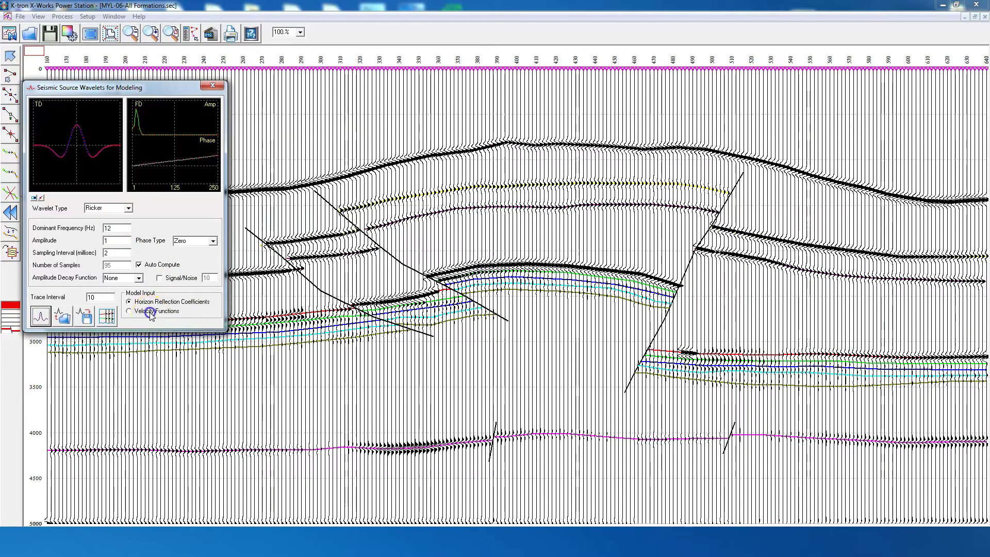
{"action": "left_click", "coordinate": [160, 278]}
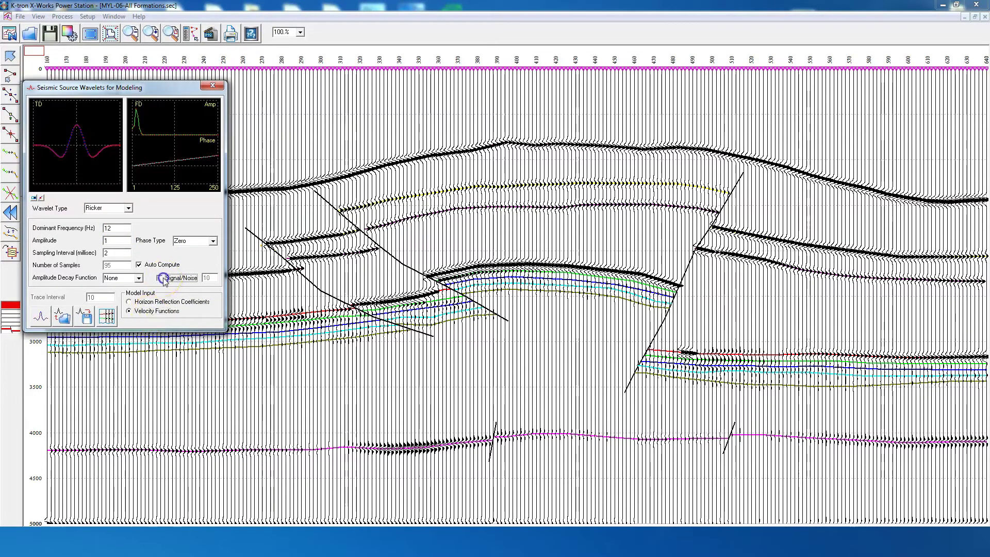
{"action": "left_click", "coordinate": [108, 318]}
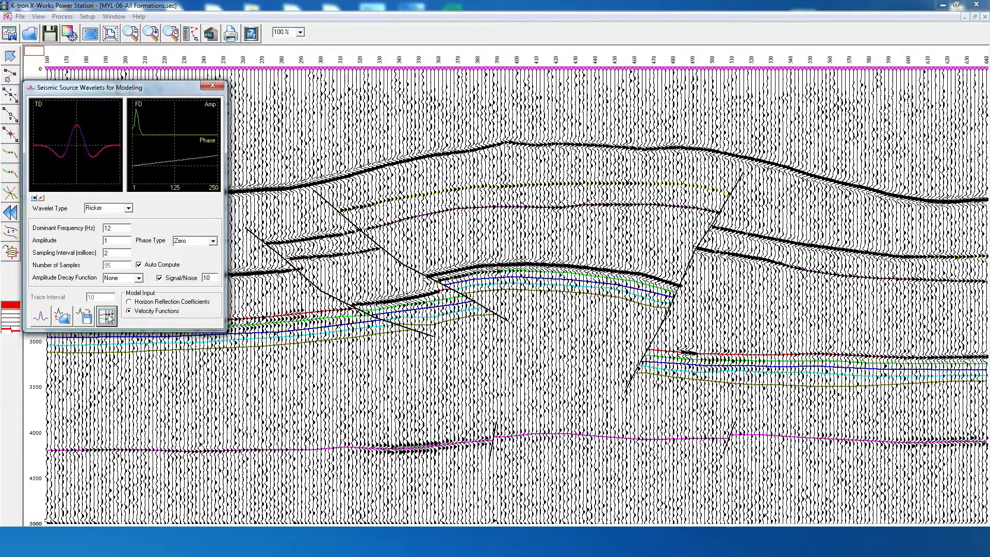
Regenerate the synthetic seismic model with signal-to-noise lowered to 5
{"action": "double_click", "coordinate": [207, 278]}
{"action": "type", "text": "5"}
{"action": "left_click", "coordinate": [108, 317]}
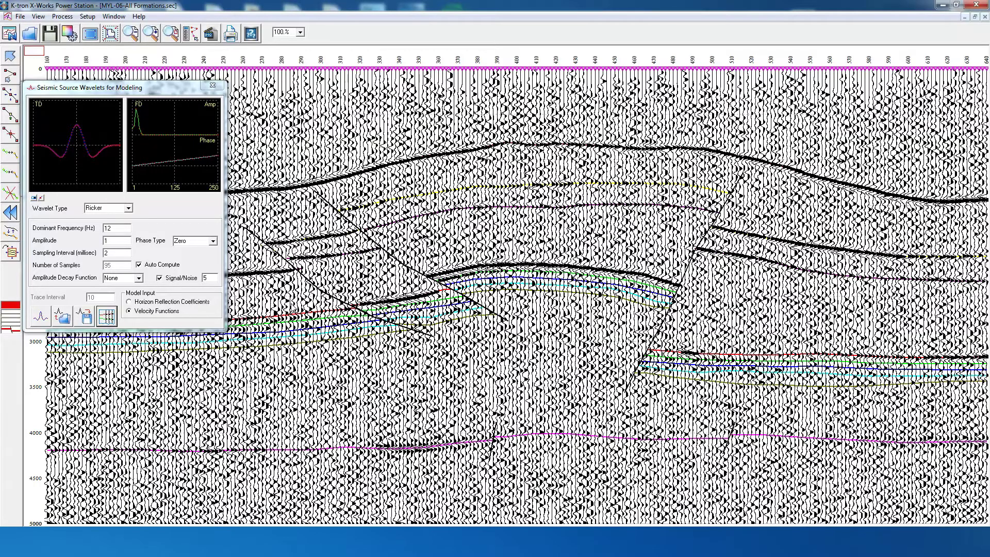
Close the Source Wavelet dialog and hide the Seismic Model and Velocity CDP Nodes layers
{"action": "left_click", "coordinate": [212, 85]}
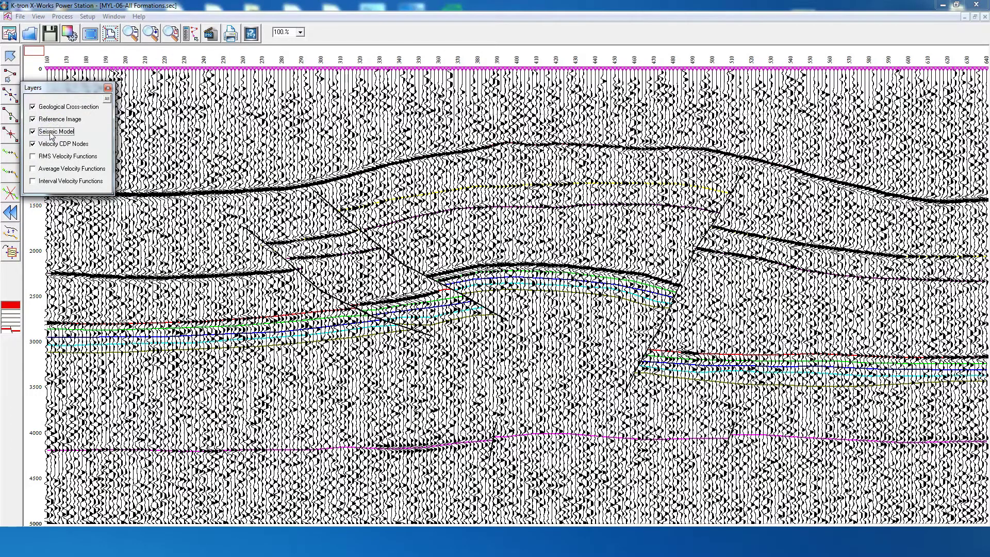
{"action": "left_click", "coordinate": [50, 132]}
{"action": "left_click", "coordinate": [51, 144]}
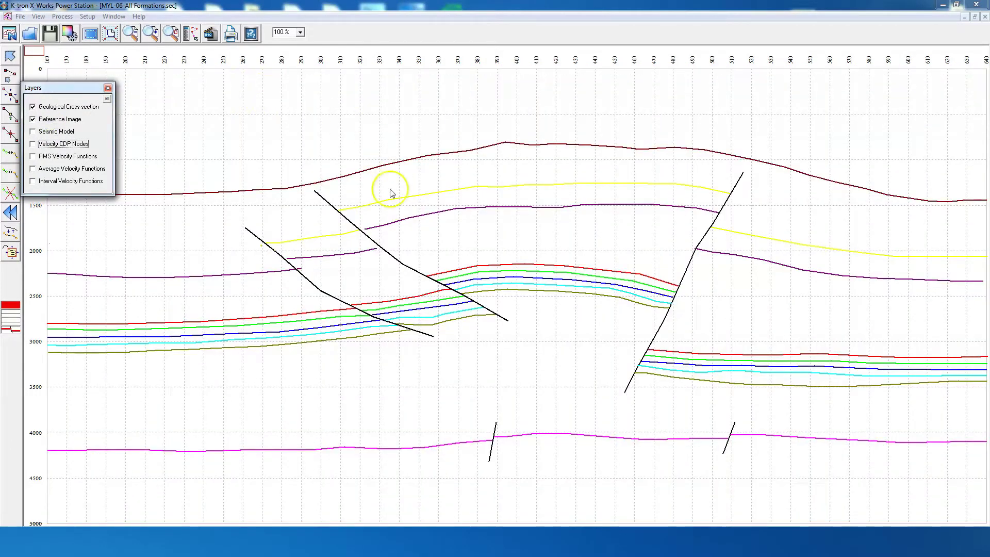